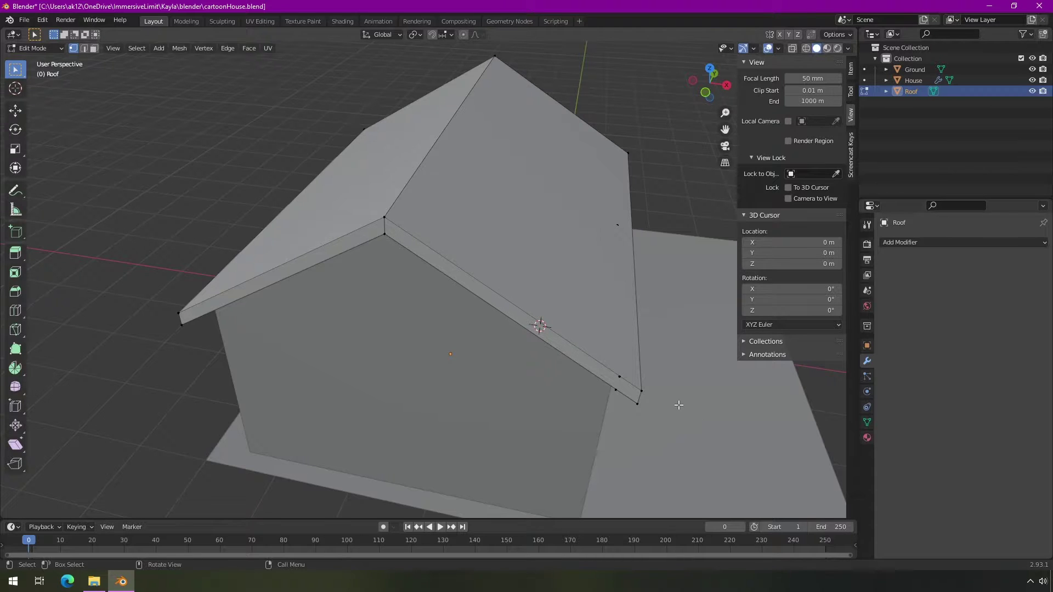
- Nudge the roof's ridge corner vertex and right eave vertex to new positions
mouse_move(699, 431)
middle_down()
mouse_move(679, 423)
mouse_move(686, 433)
middle_up()
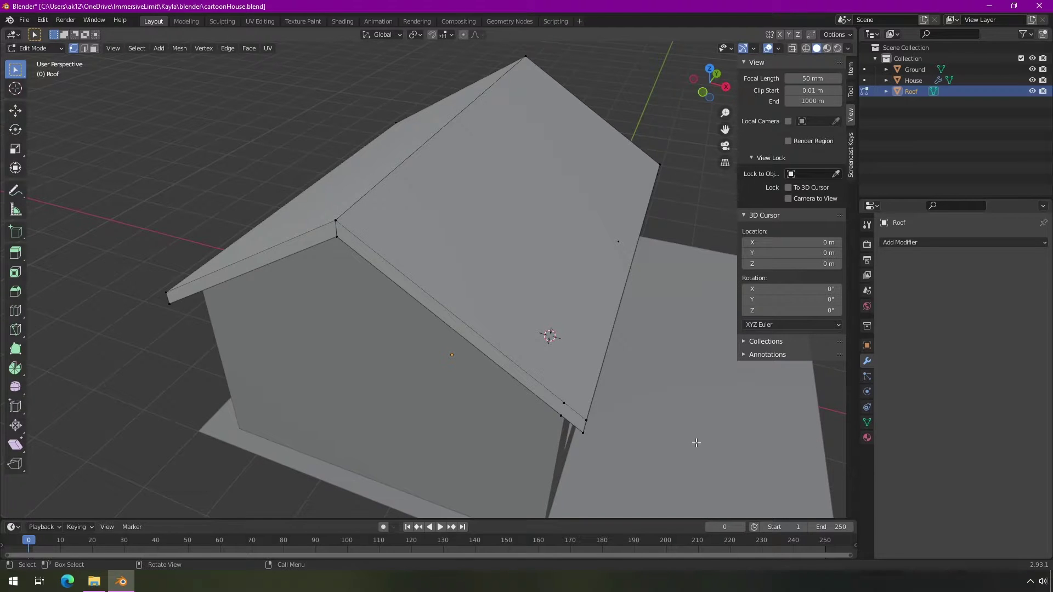
middle_drag(697, 442, 666, 419)
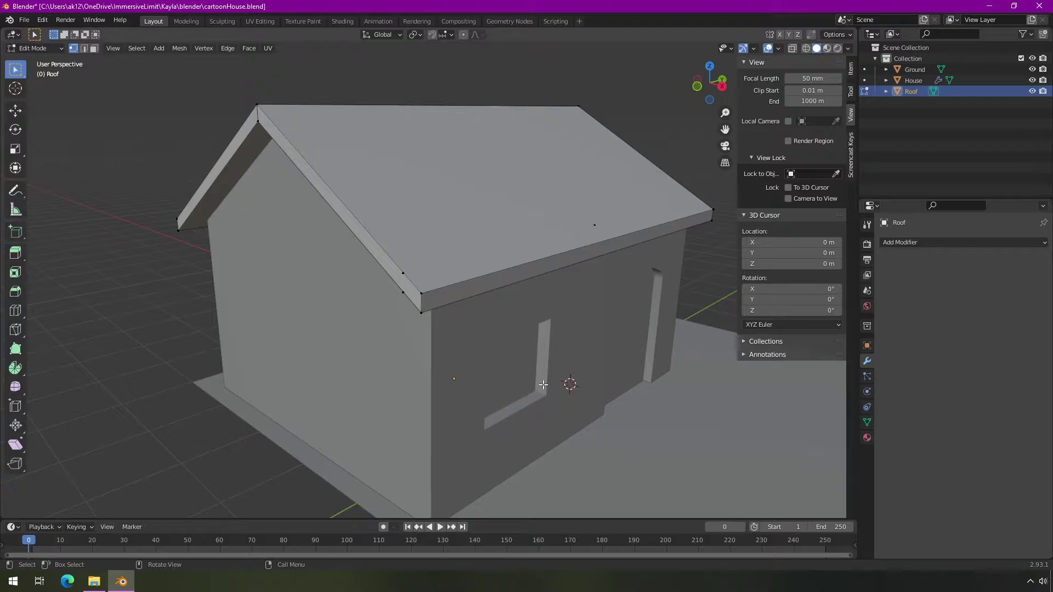
middle_drag(508, 364, 556, 379)
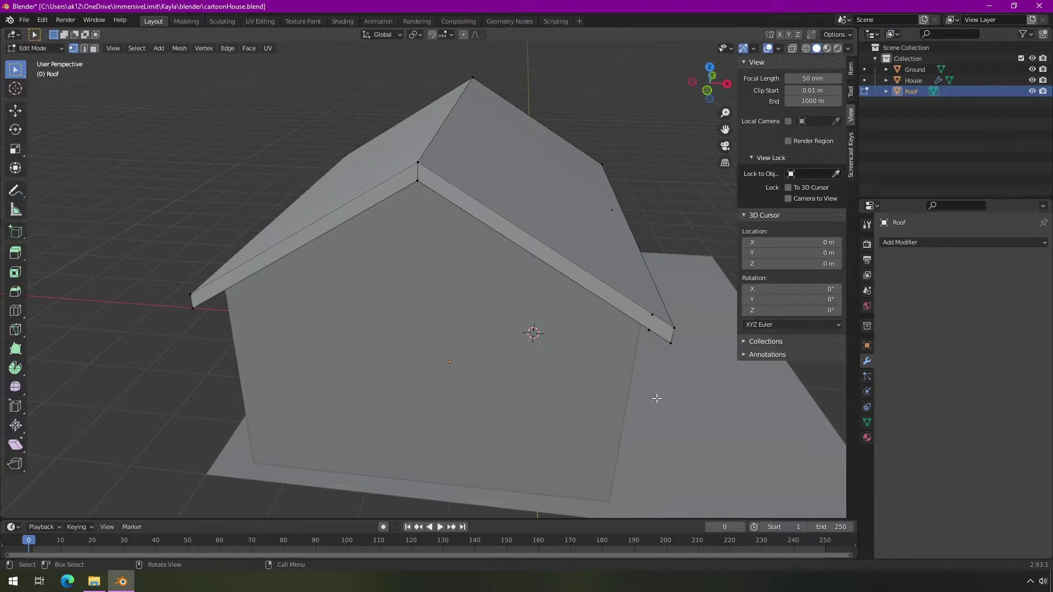
click(420, 162)
key(g)
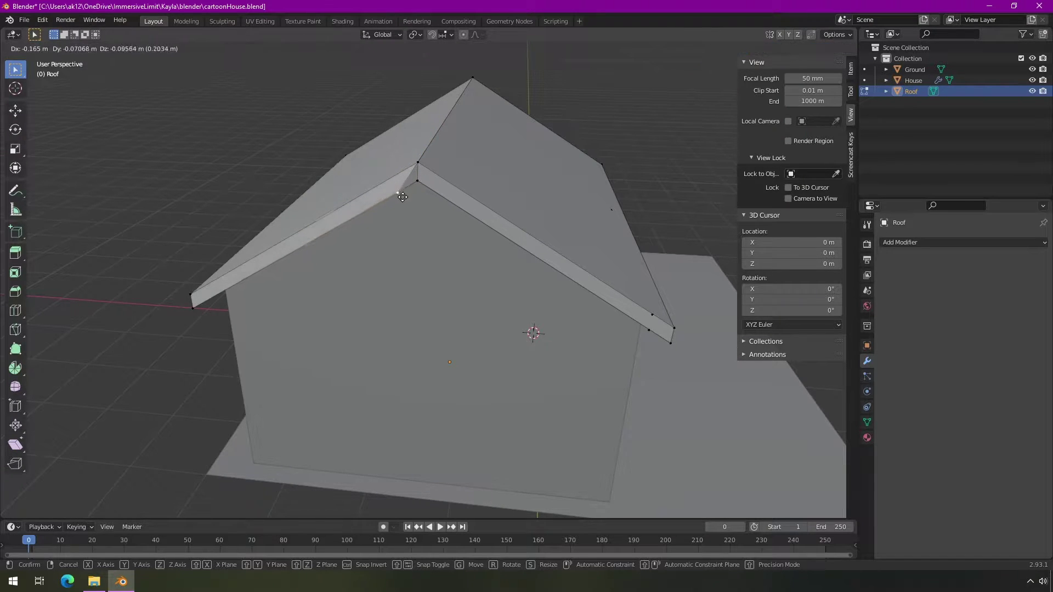
click(416, 182)
click(658, 321)
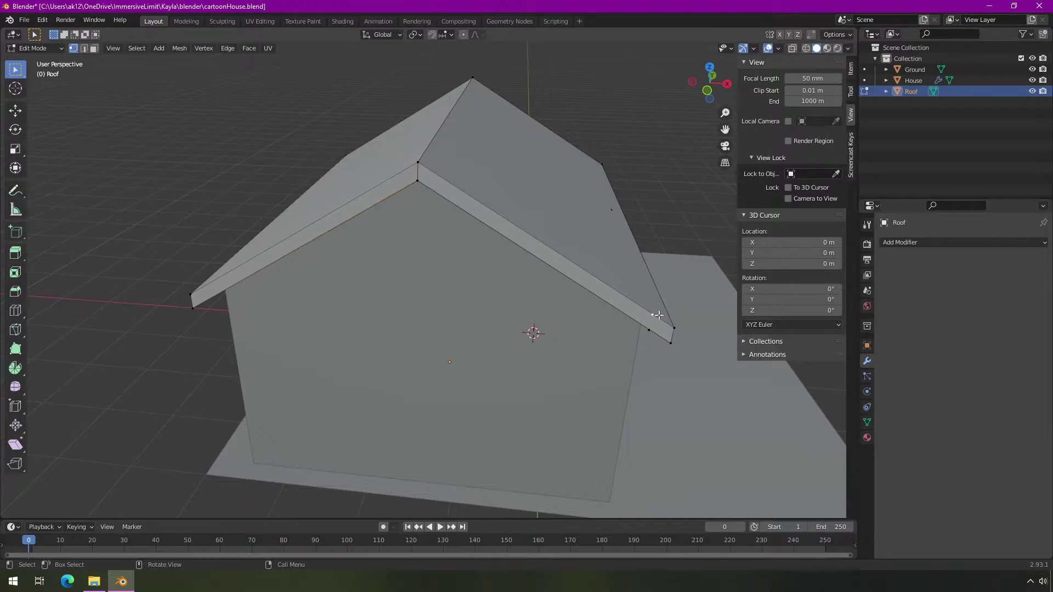
key(g)
click(672, 260)
- Check the reshaped roof from the front and side, then return to Object Mode
mouse_move(665, 295)
middle_down()
mouse_move(565, 276)
mouse_move(463, 289)
mouse_move(659, 311)
middle_up()
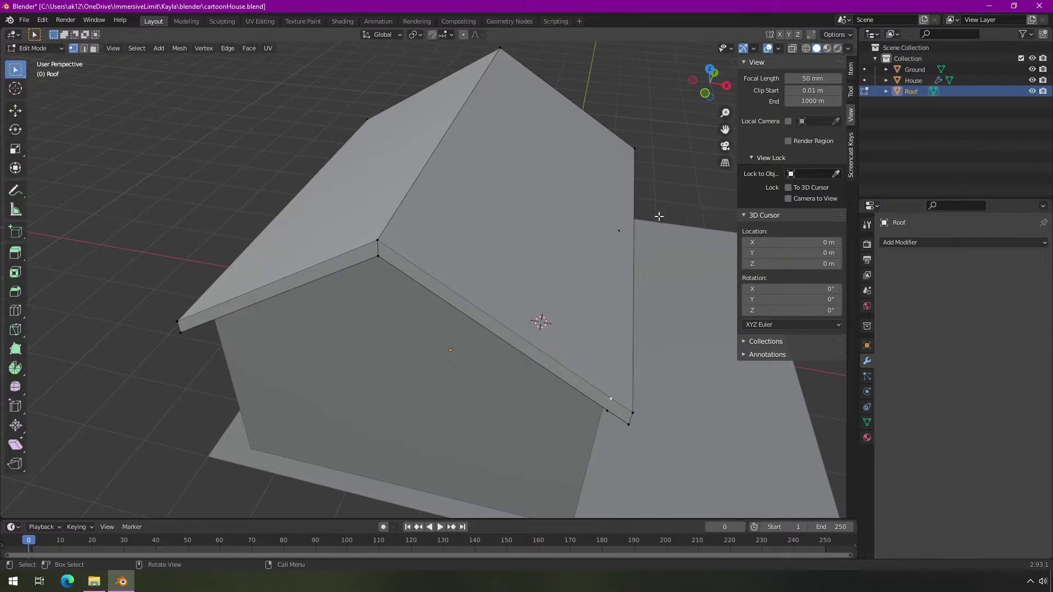
middle_drag(626, 211, 604, 228)
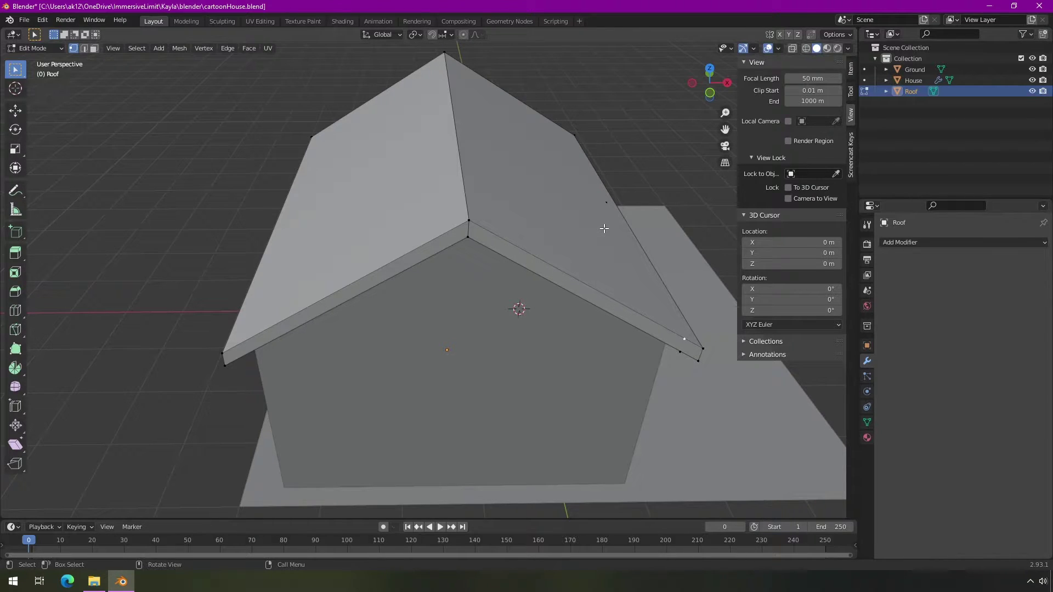
middle_drag(616, 242, 594, 243)
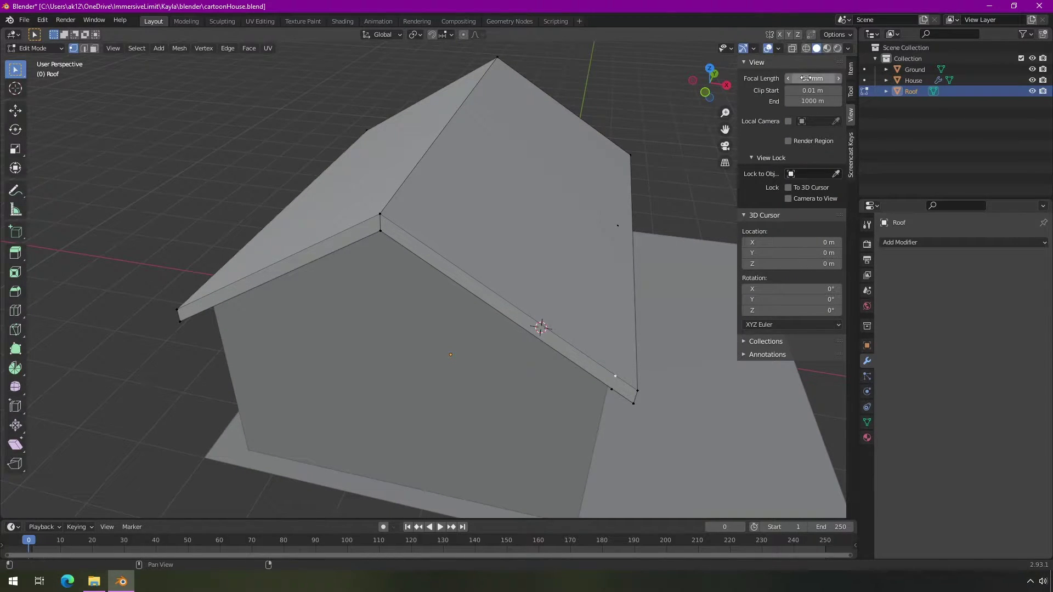
mouse_move(497, 231)
middle_down()
mouse_move(529, 235)
mouse_move(466, 216)
mouse_move(517, 230)
middle_up()
key(Tab)
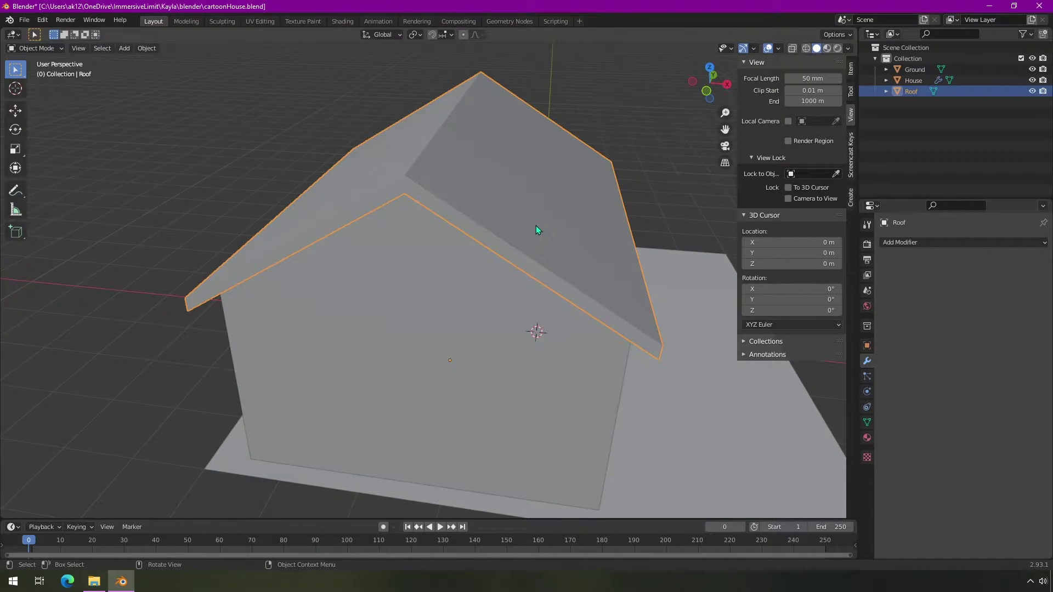
- Re-enter Edit Mode on the Roof and orbit in for a closer frontal view
key(Tab)
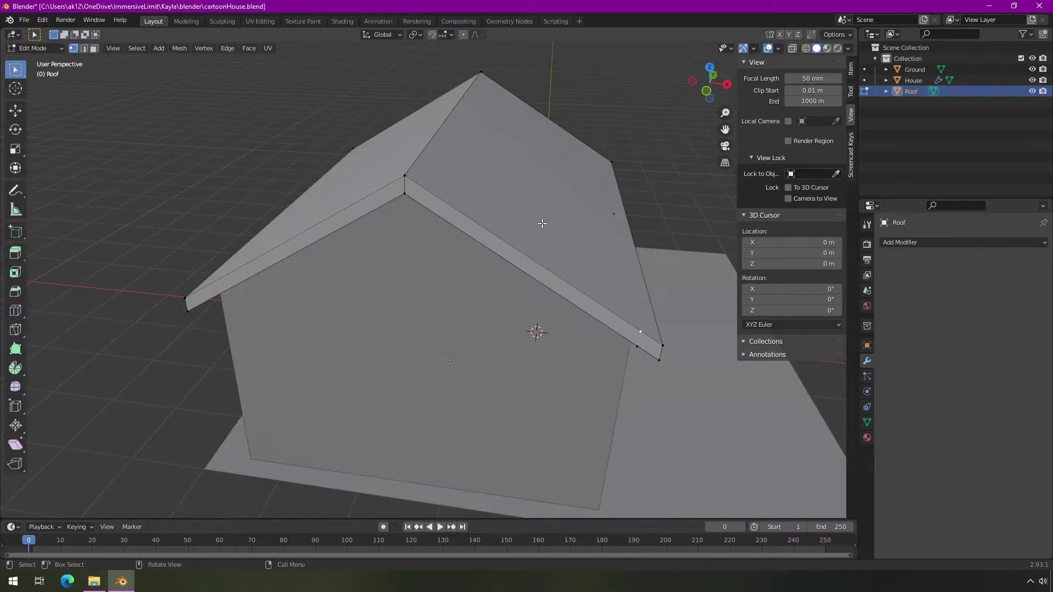
middle_drag(578, 235, 556, 257)
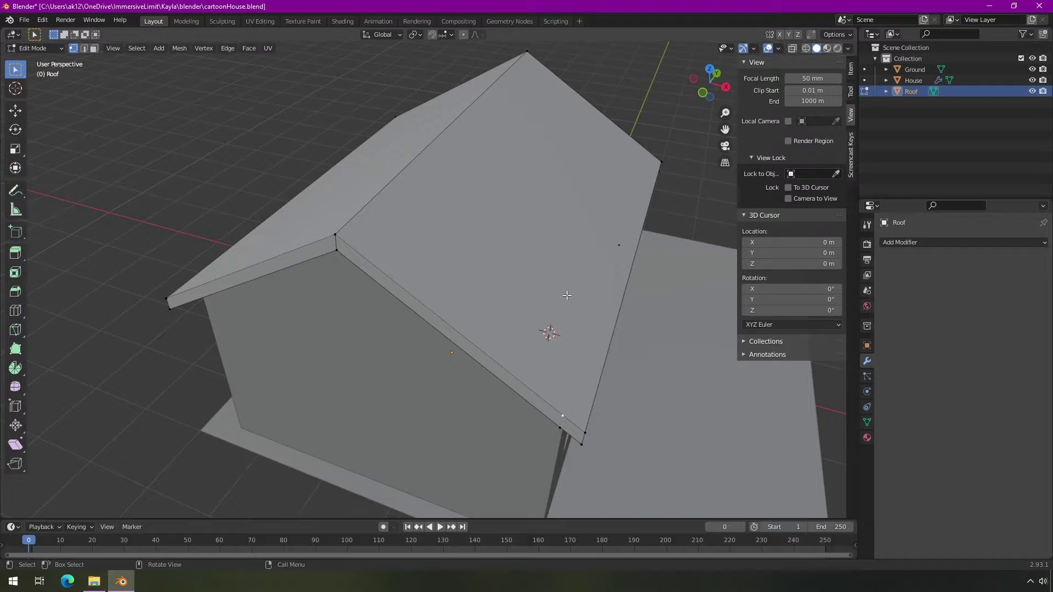
mouse_move(452, 264)
middle_down()
mouse_move(456, 248)
mouse_move(434, 258)
mouse_move(455, 252)
middle_up()
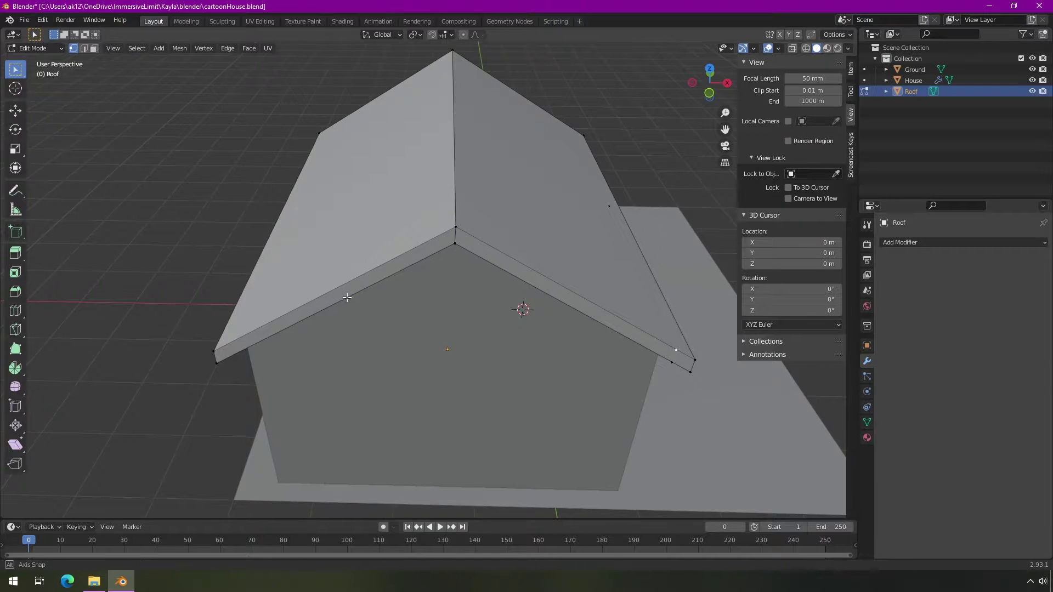
middle_drag(348, 294, 345, 364)
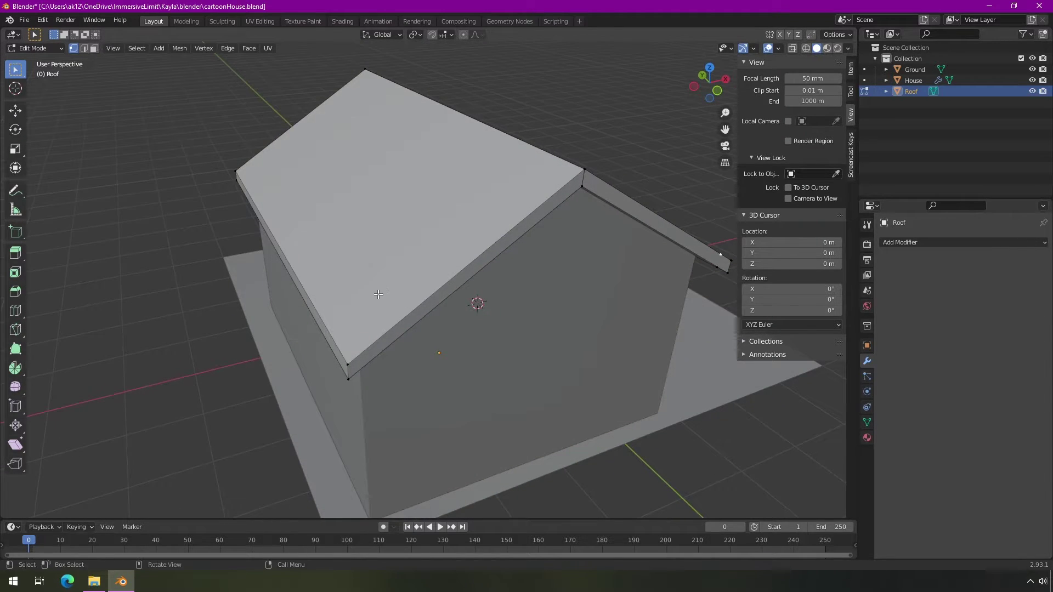
click(349, 364)
key(g)
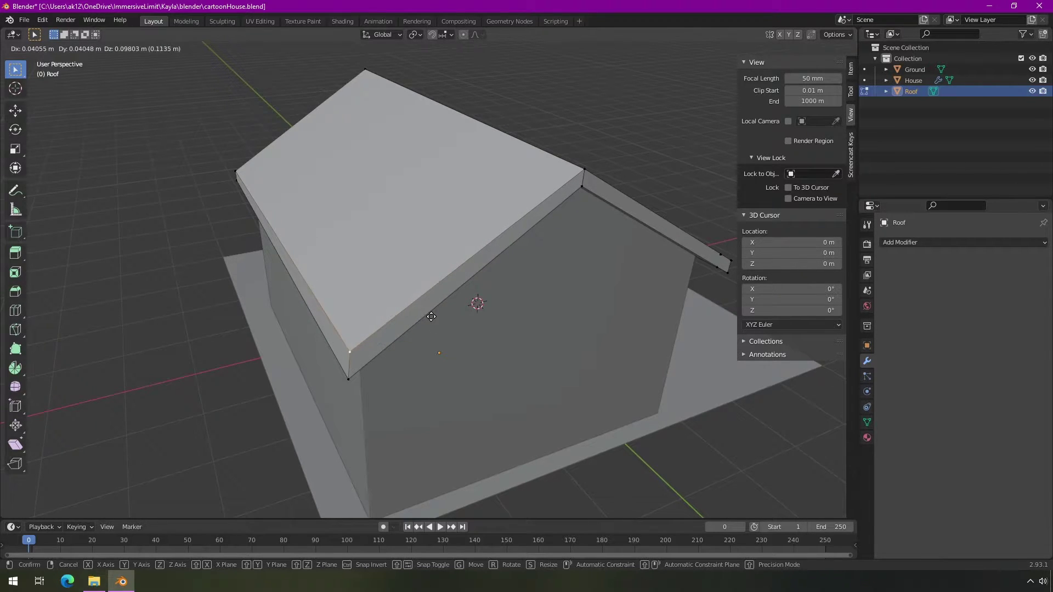
click(431, 317)
middle_drag(594, 270, 492, 238)
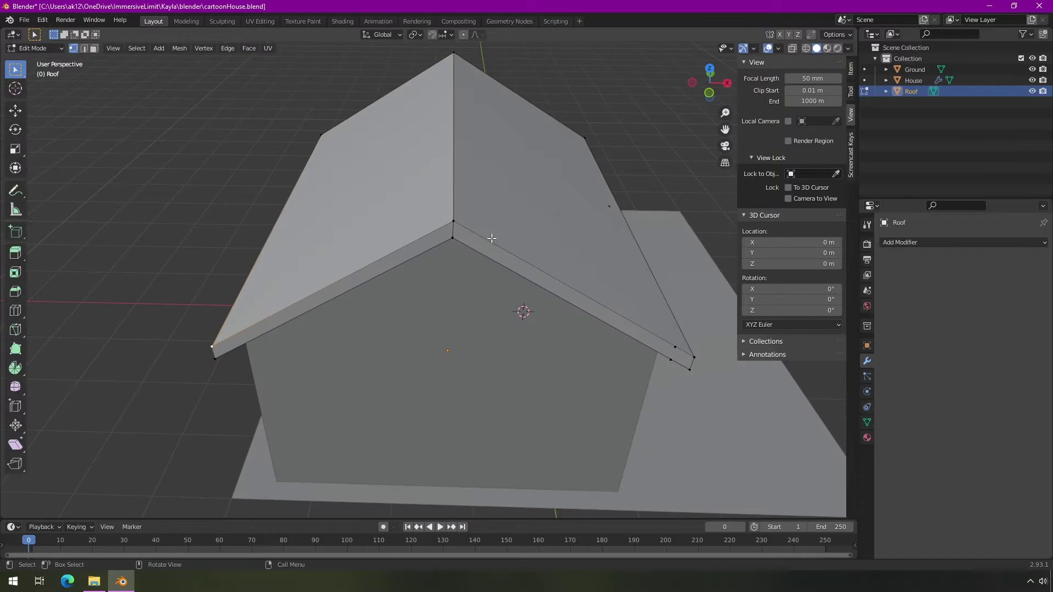
click(453, 223)
key(g)
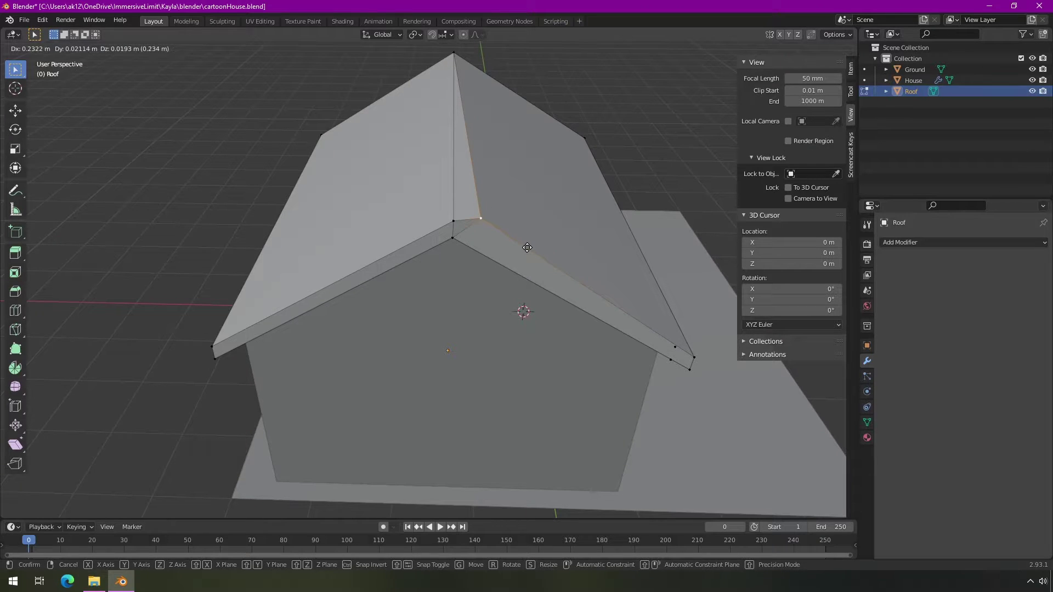
right_click(527, 247)
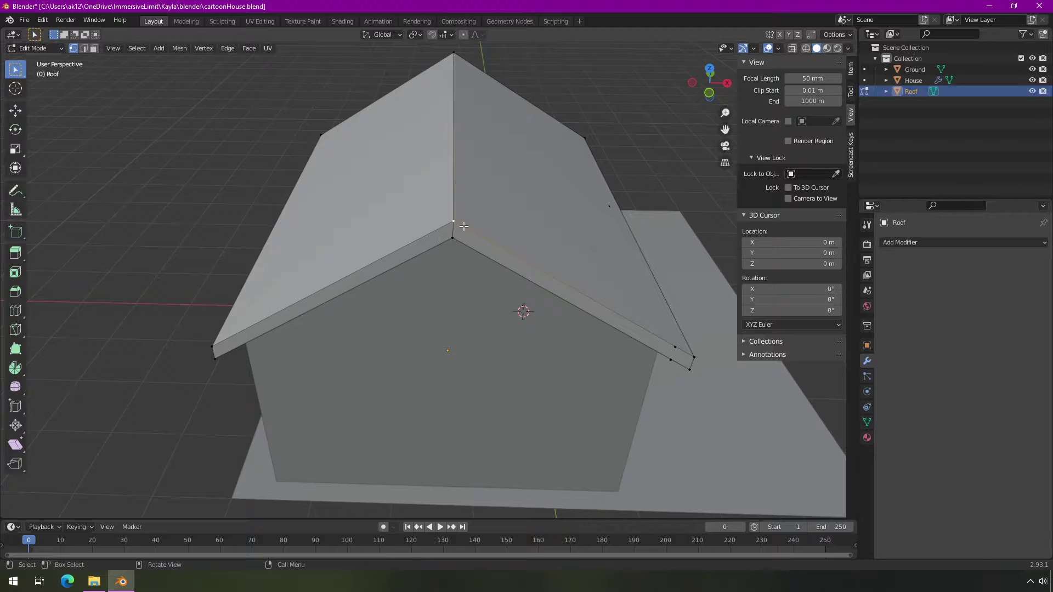
key(g)
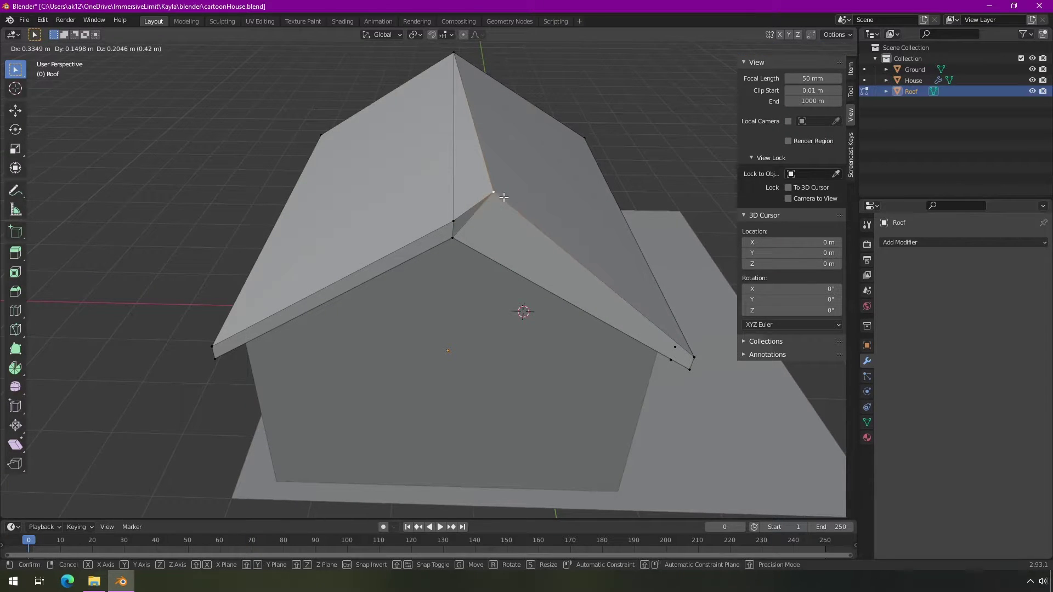
right_click(504, 197)
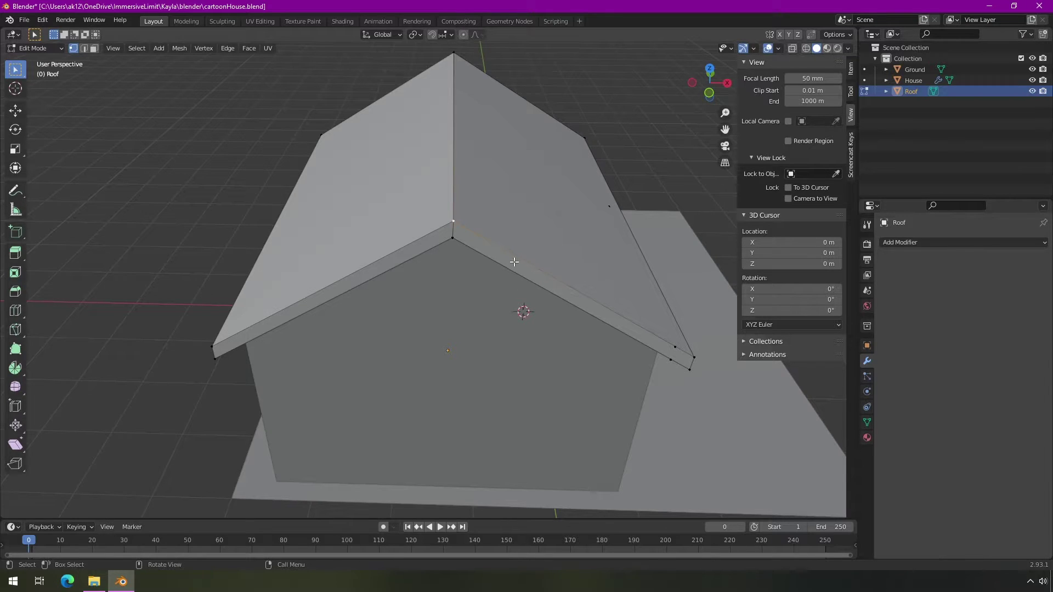
middle_drag(549, 262, 658, 187)
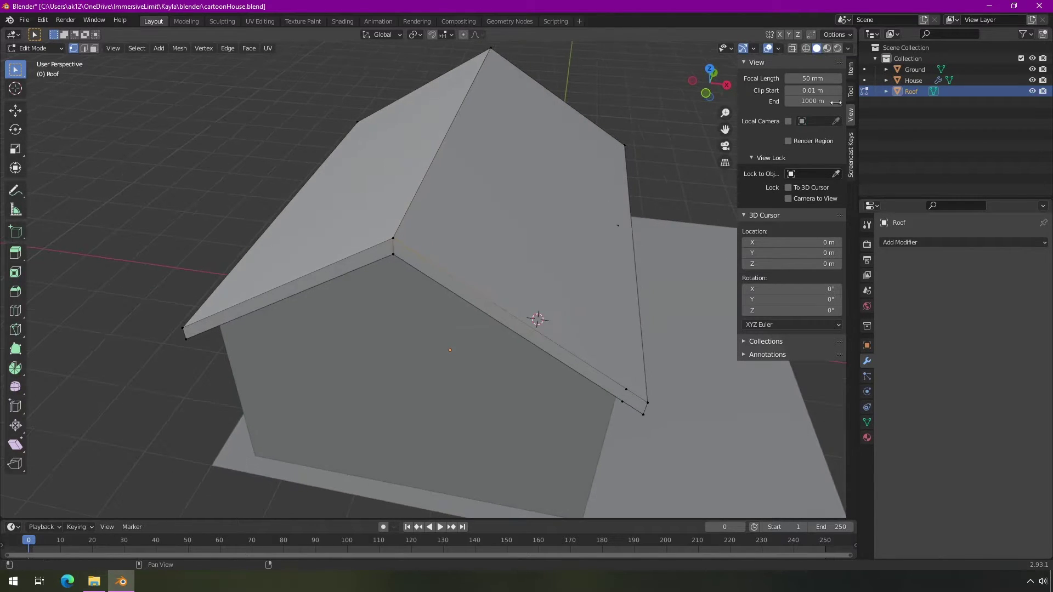
- Turn on the Statistics overlay: Roof shows 32 vertices, 44 edges, 17 faces, 34 triangles
click(779, 49)
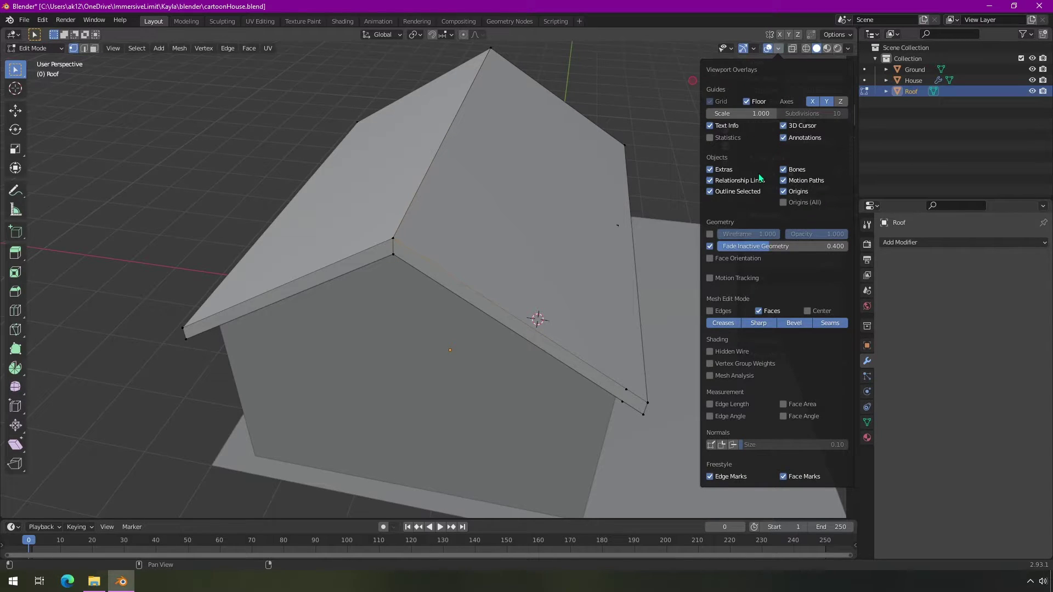
click(710, 138)
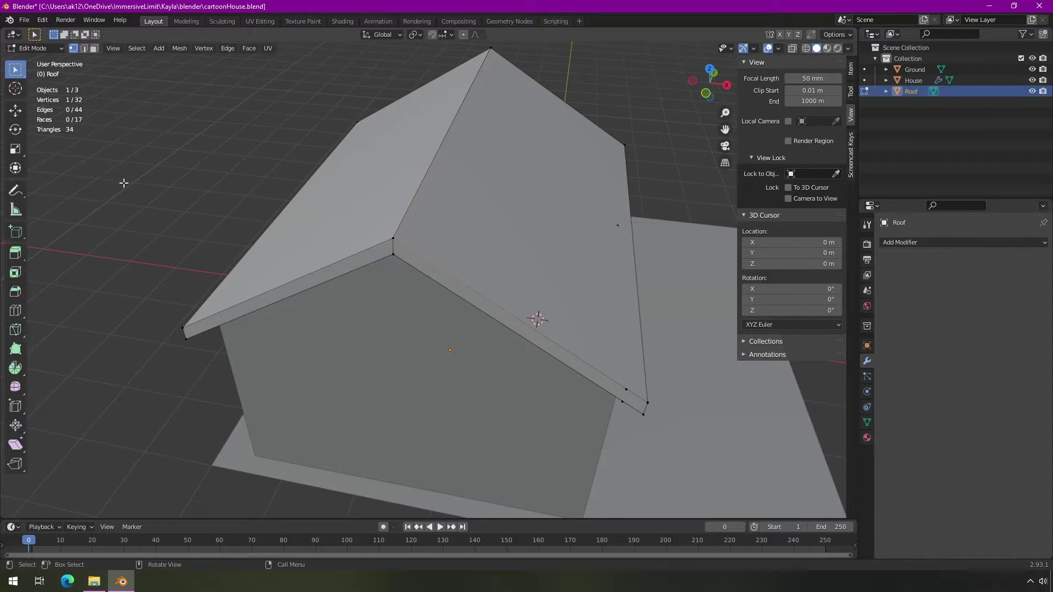
middle_drag(338, 226, 496, 222)
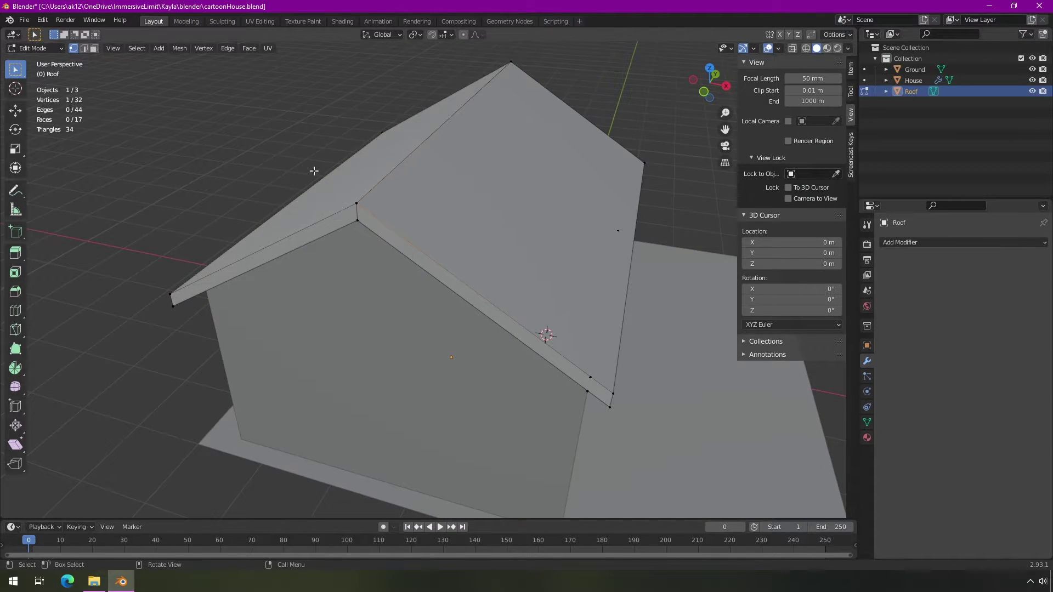
key(a)
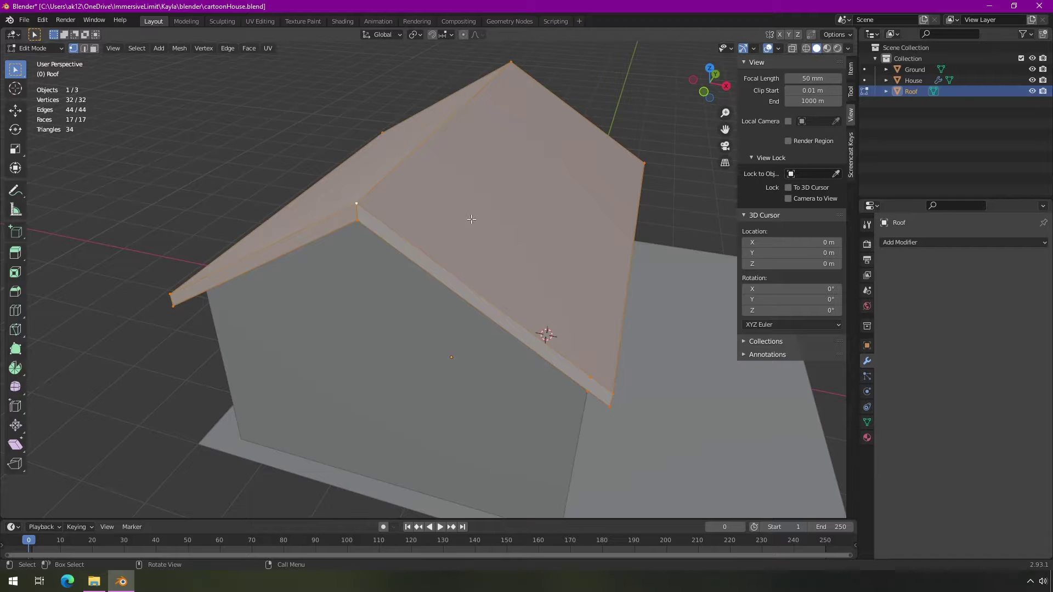
mouse_move(493, 285)
middle_down()
mouse_move(515, 265)
mouse_move(506, 273)
middle_up()
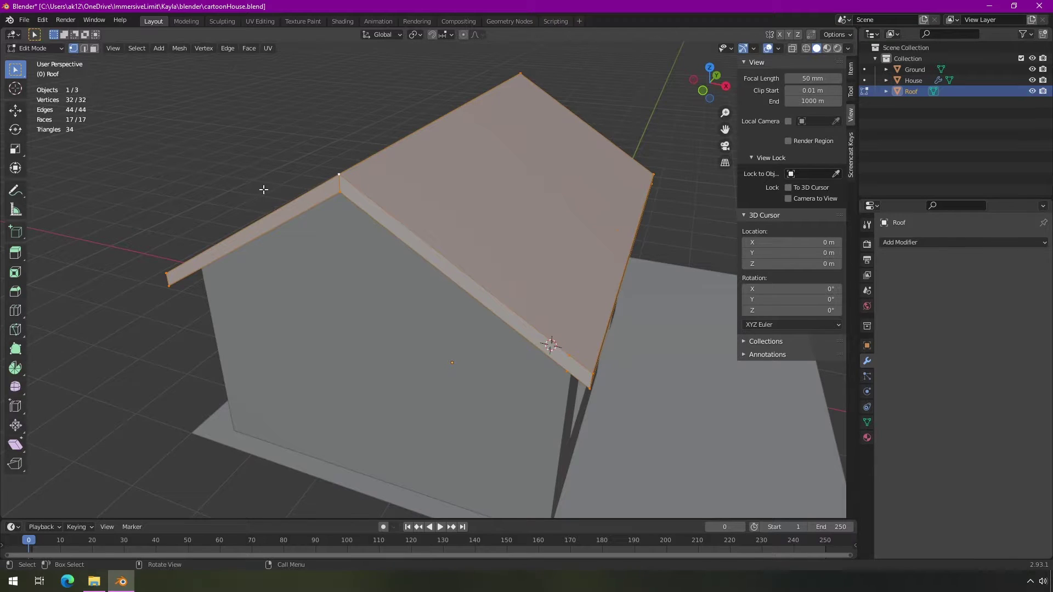
middle_drag(259, 196, 333, 240)
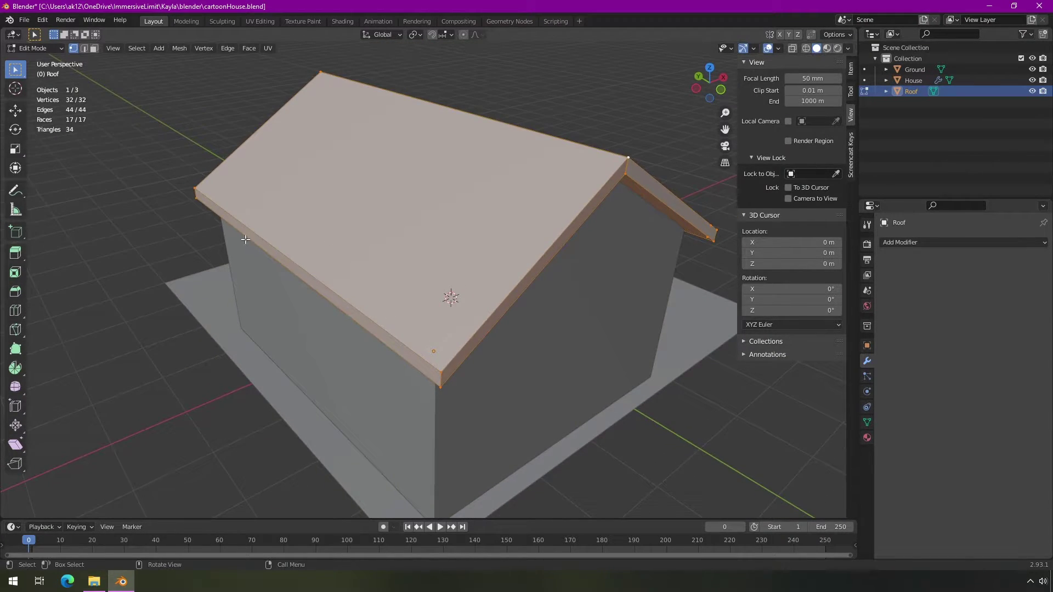
middle_drag(546, 254, 532, 226)
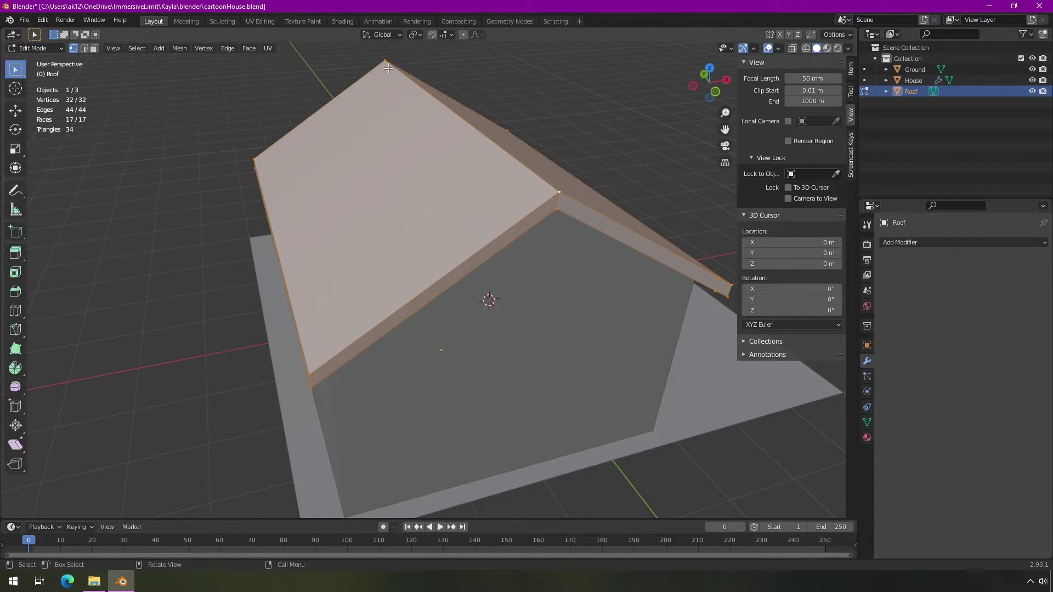
middle_drag(597, 222, 585, 219)
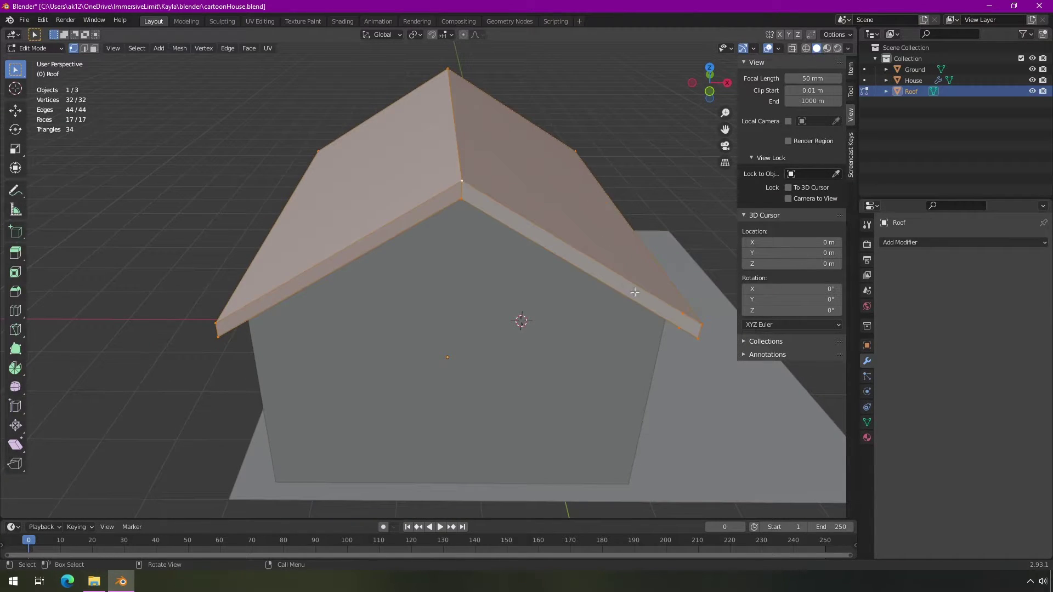
middle_drag(624, 282, 599, 291)
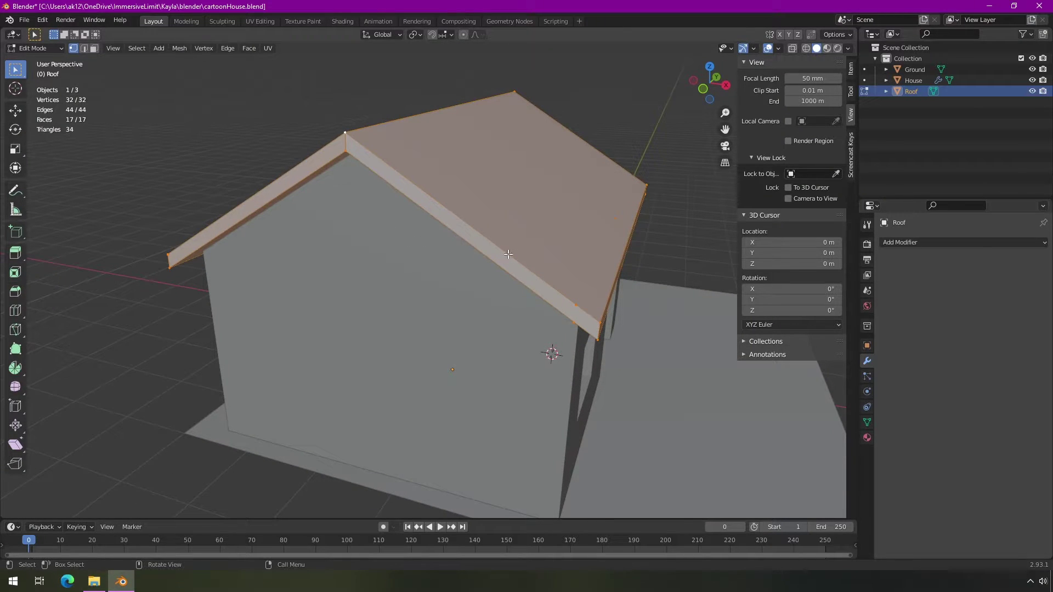
middle_drag(540, 264, 576, 274)
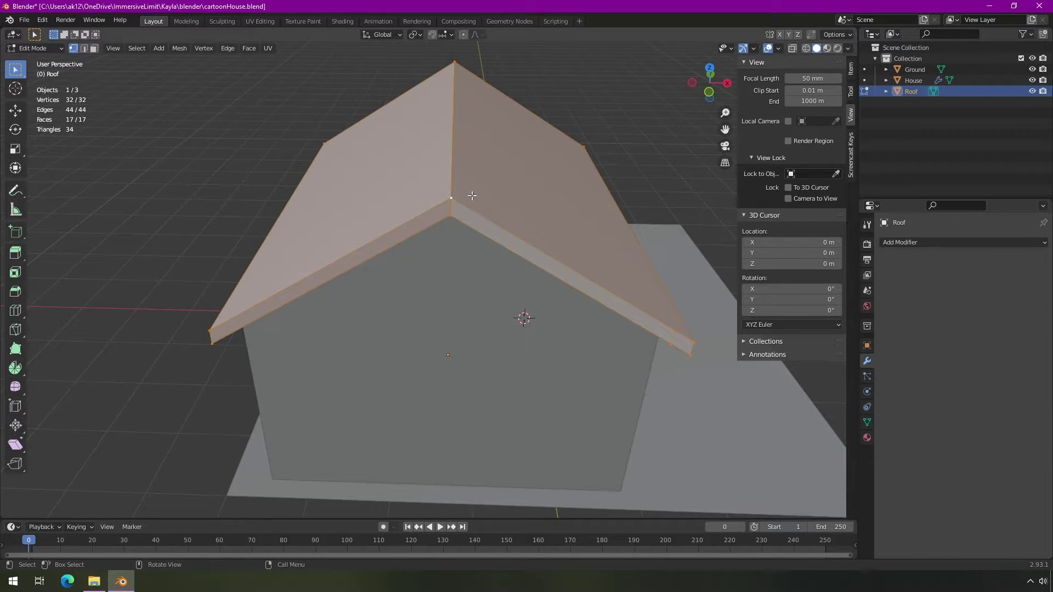
middle_drag(493, 210, 576, 173)
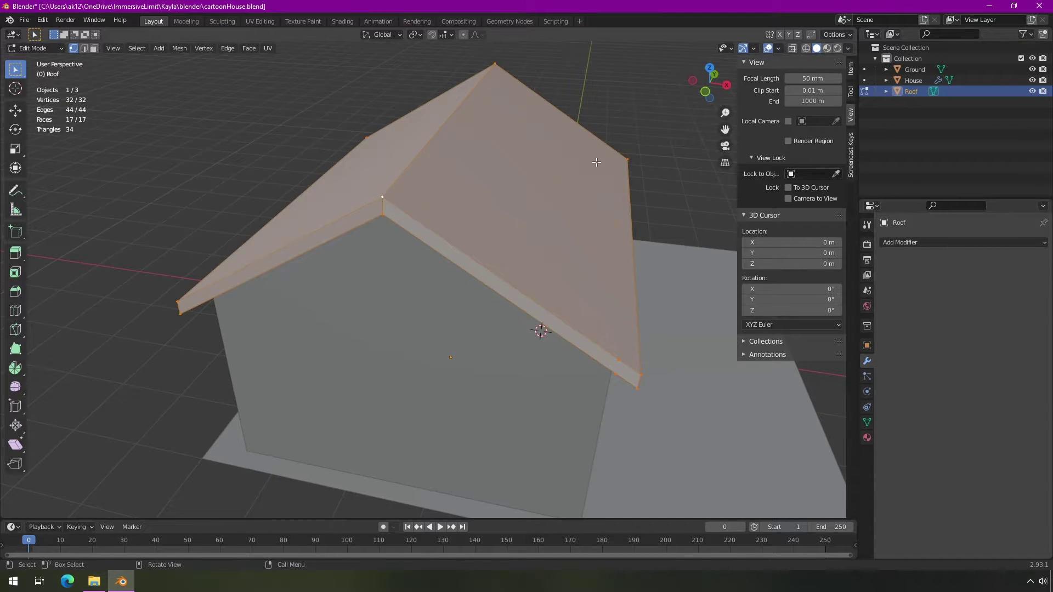
click(793, 50)
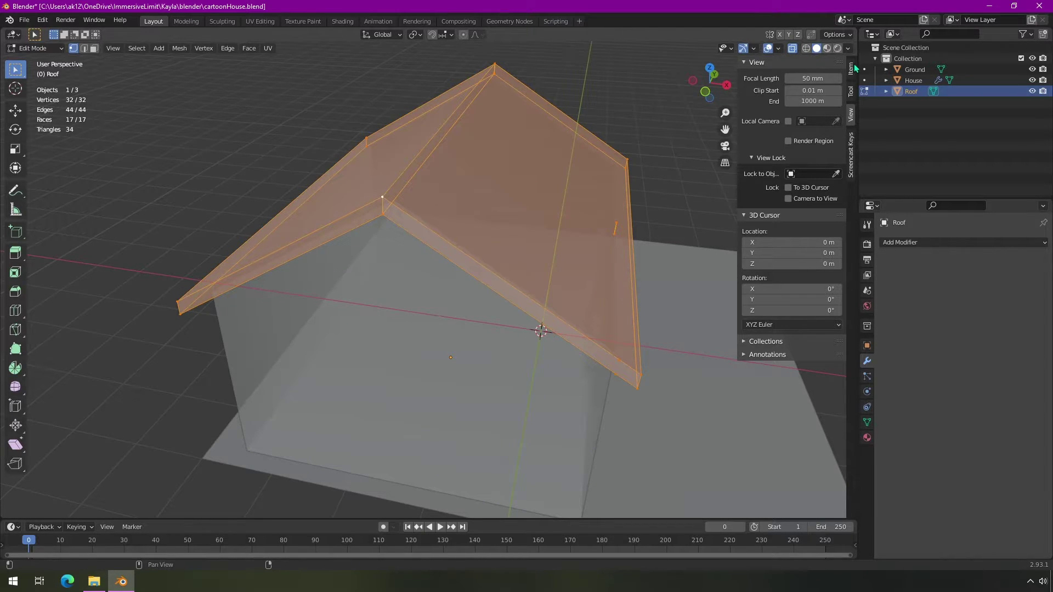
- In X-ray view, select the roof's overhang corner vertex and the hidden one behind it
click(793, 50)
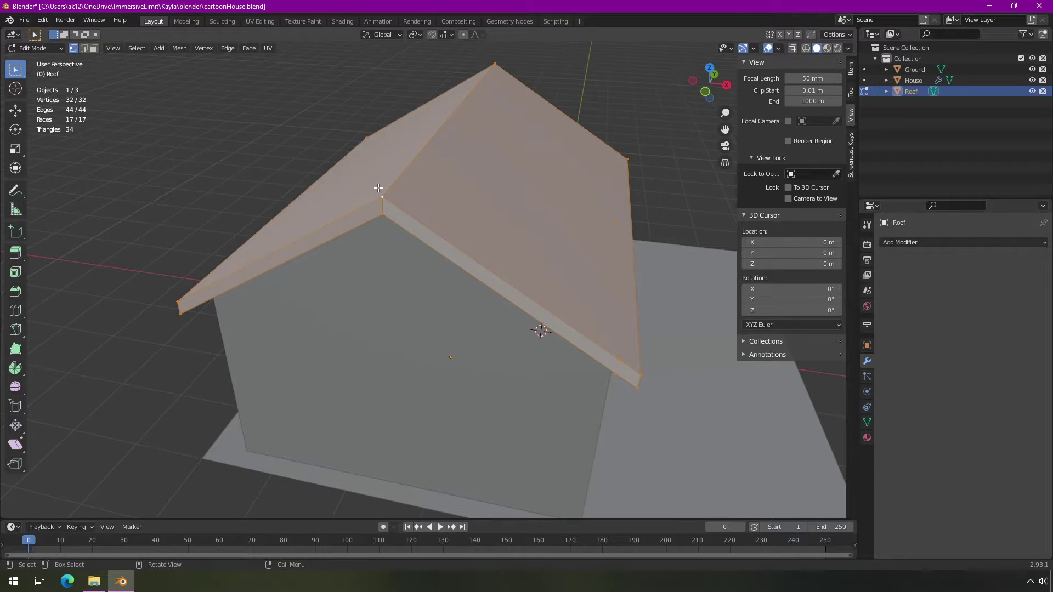
click(393, 207)
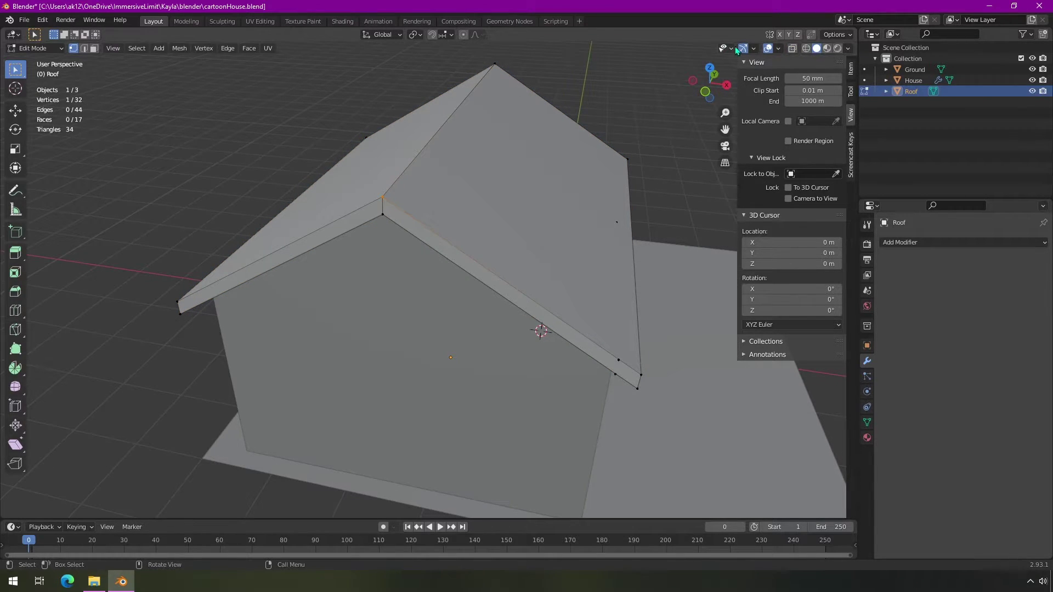
click(792, 50)
scroll(482, 172, up, 4)
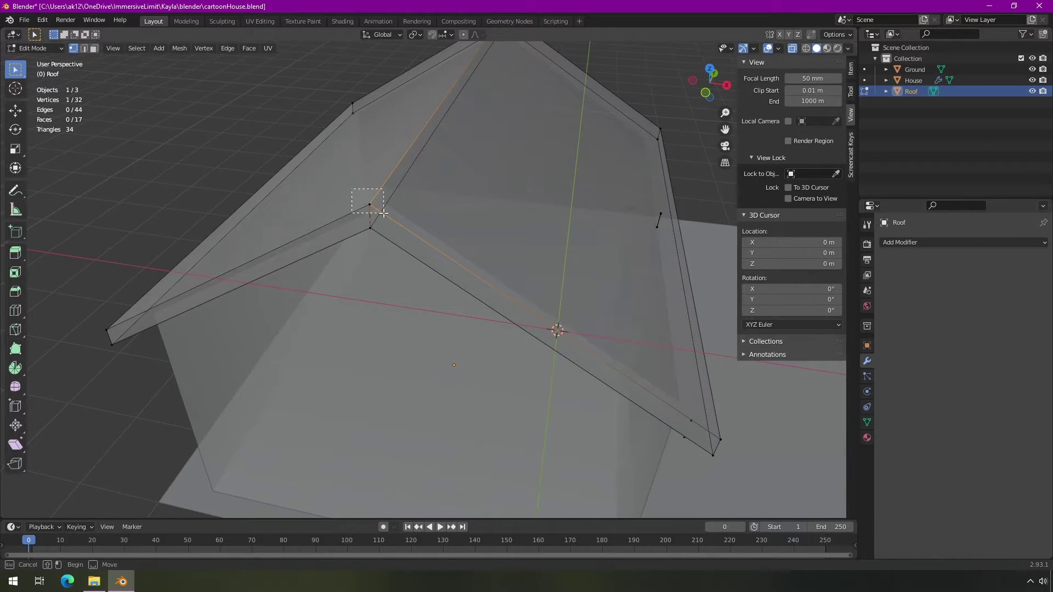
shift+click(385, 213)
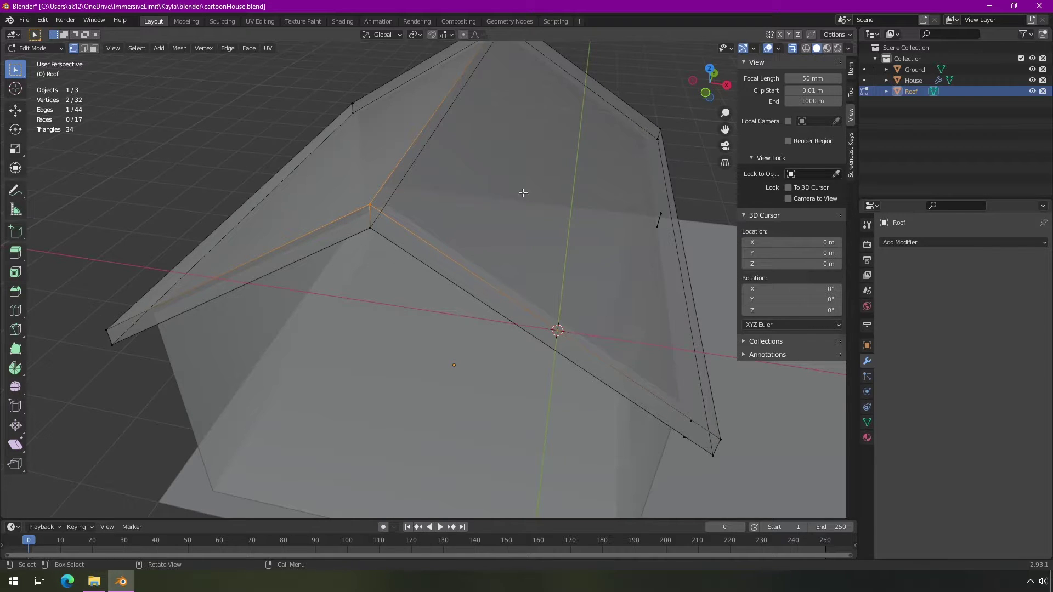
- Undo selection changes while viewing the roof corner from beneath
mouse_move(418, 206)
middle_down()
mouse_move(446, 204)
mouse_move(427, 208)
middle_up()
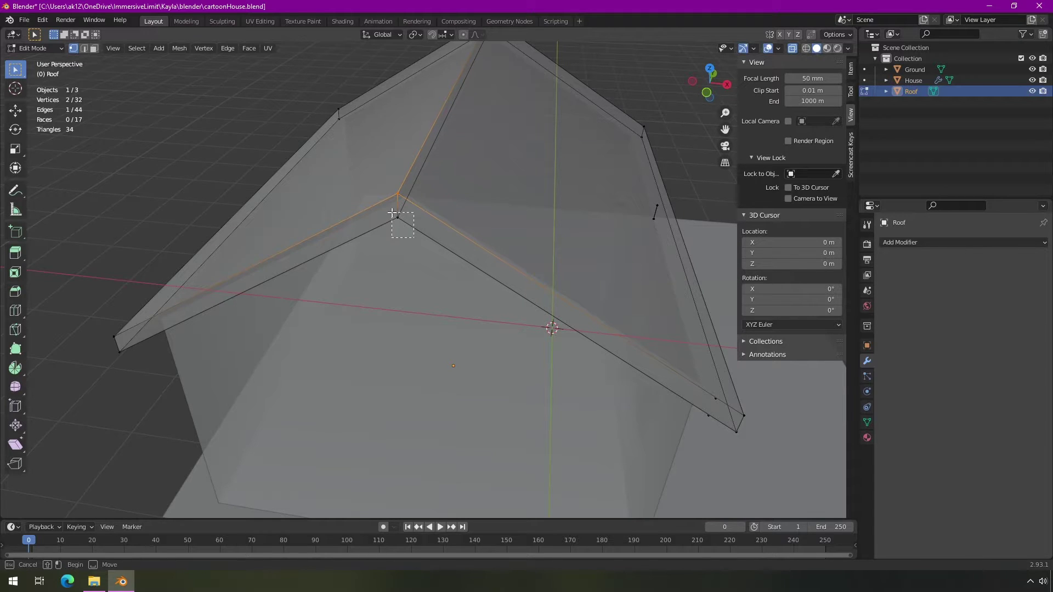
key(ctrl+z)
middle_drag(511, 163, 310, 171)
key(ctrl+z)
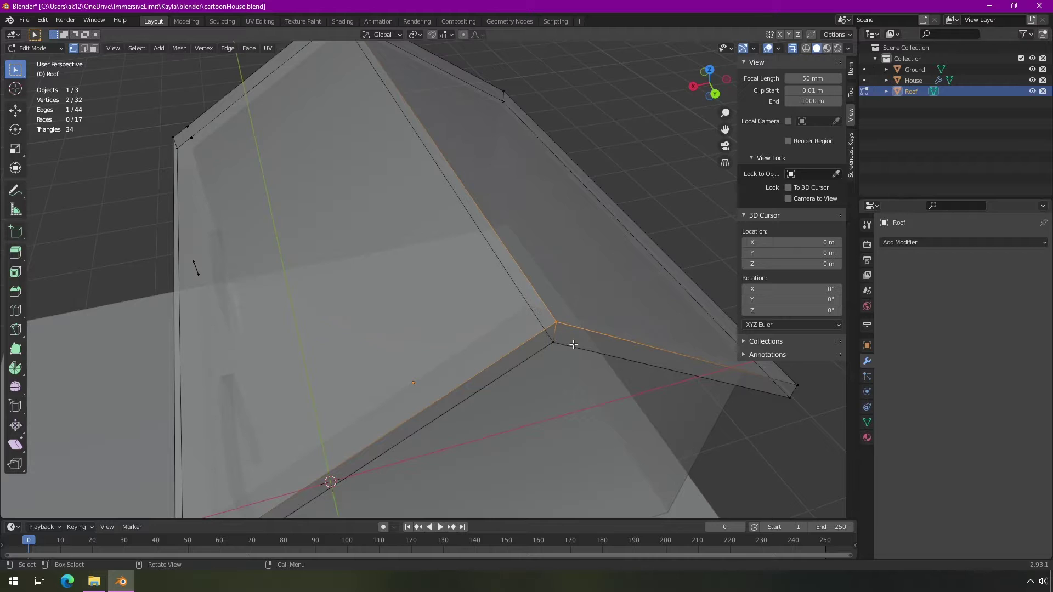
key(ctrl+z)
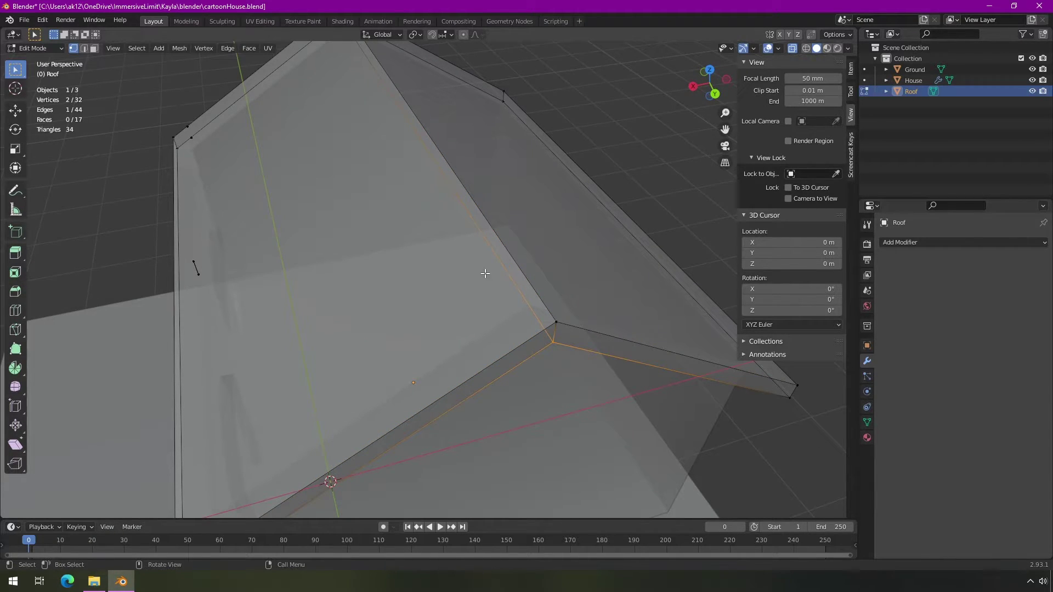
- Zoom back out over the whole house and select a single roof corner vertex
middle_drag(485, 273, 656, 268)
scroll(398, 231, down, 5)
middle_drag(383, 230, 474, 216)
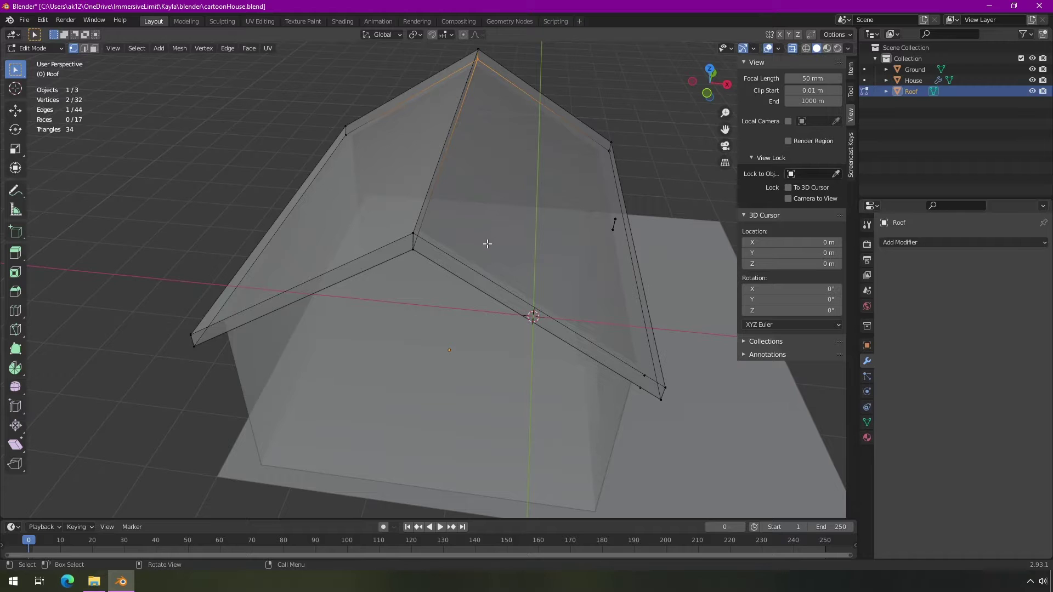
mouse_move(487, 242)
middle_down()
mouse_move(496, 247)
mouse_move(484, 245)
middle_up()
scroll(437, 222, up, 4)
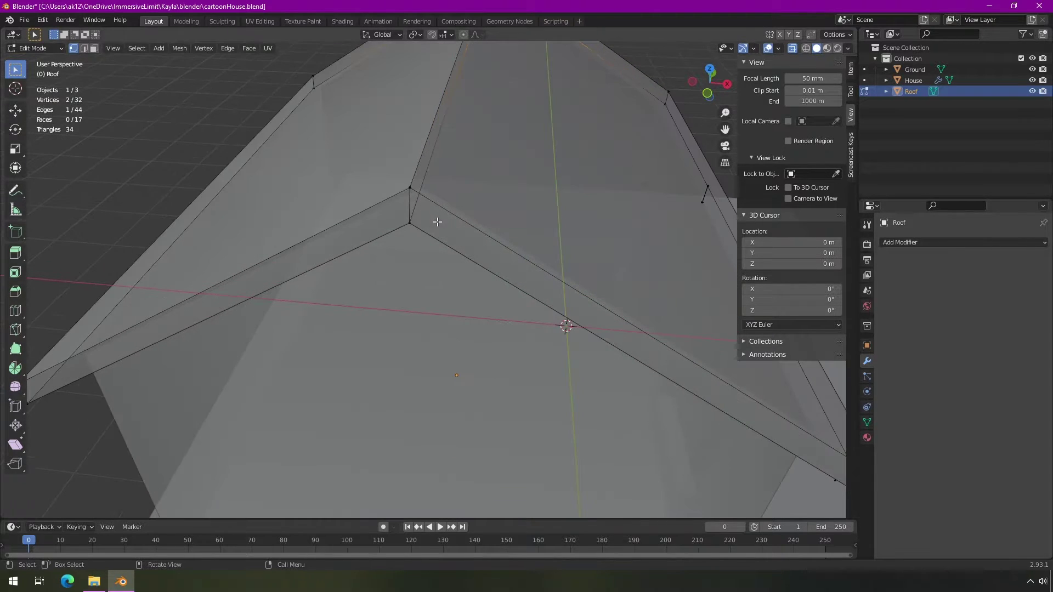
click(407, 186)
- Move two misplaced vertices at the first eave corner into their new positions
mouse_move(487, 223)
middle_down()
mouse_move(513, 235)
mouse_move(501, 235)
middle_up()
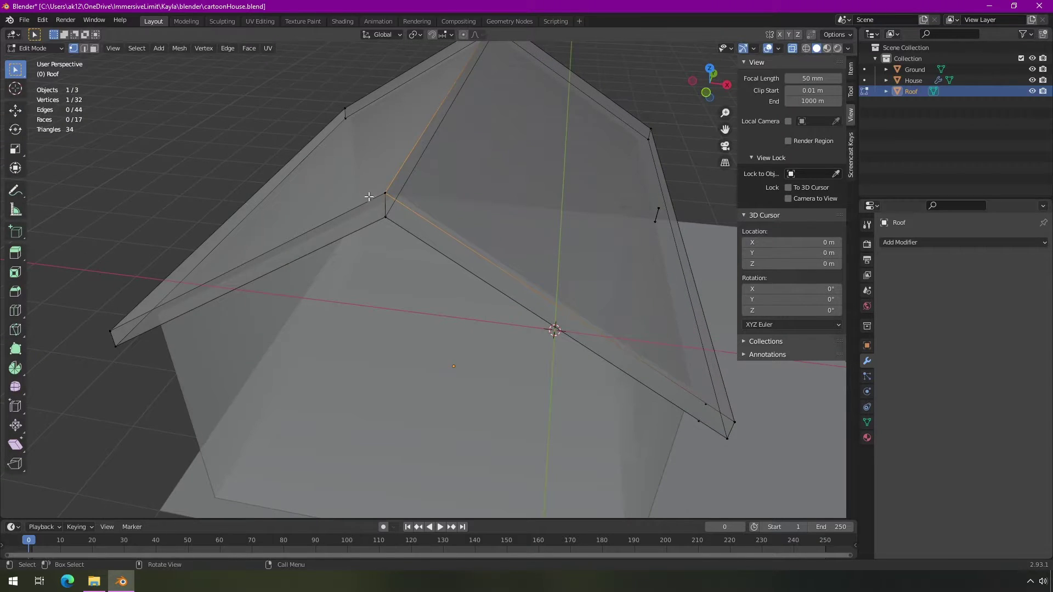
scroll(369, 197, up, 2)
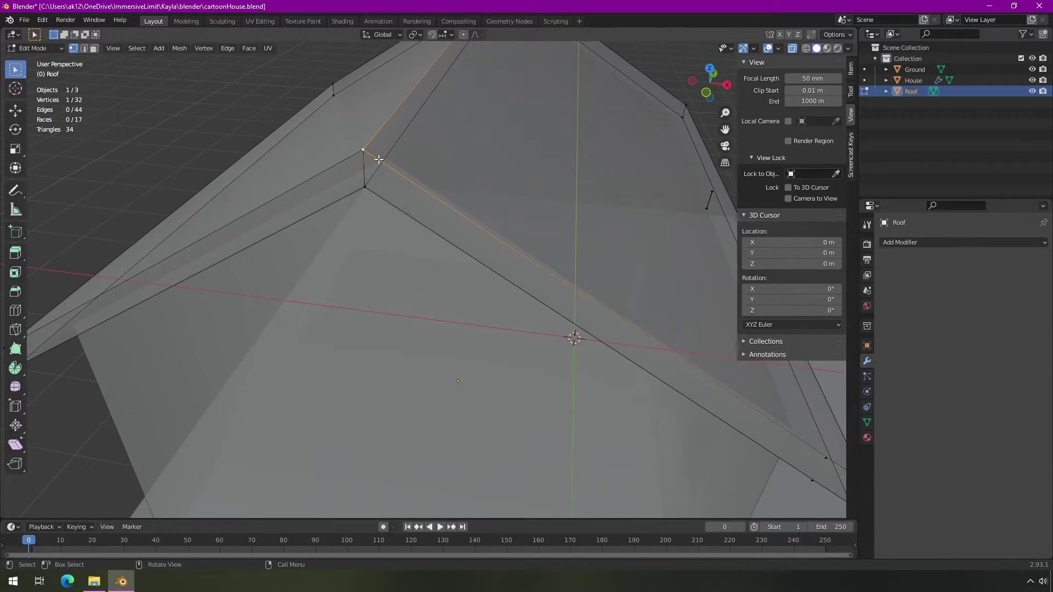
scroll(381, 166, down, 2)
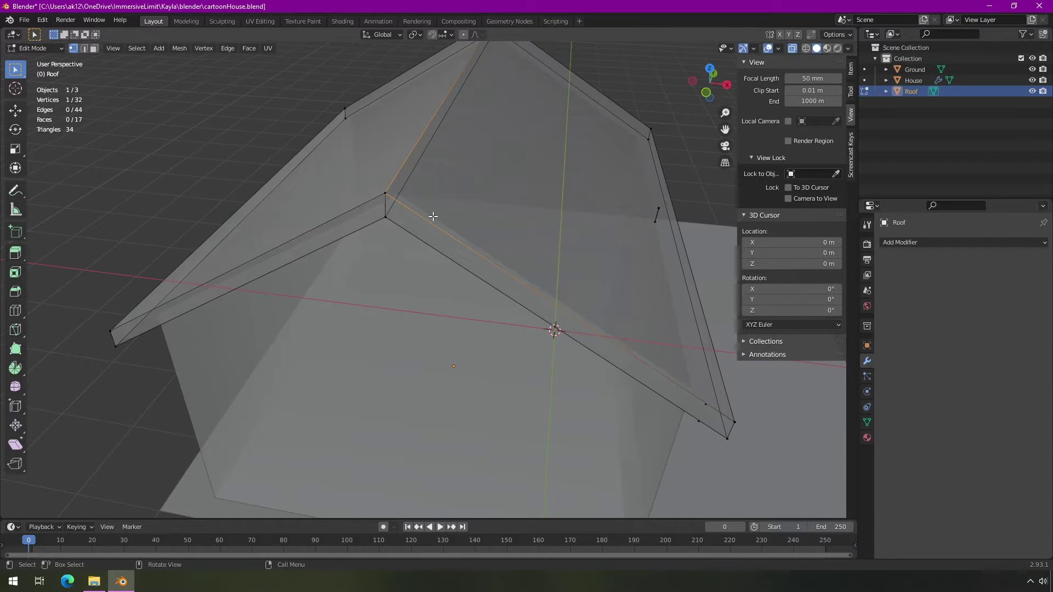
middle_drag(432, 217, 435, 219)
scroll(435, 218, down, 1)
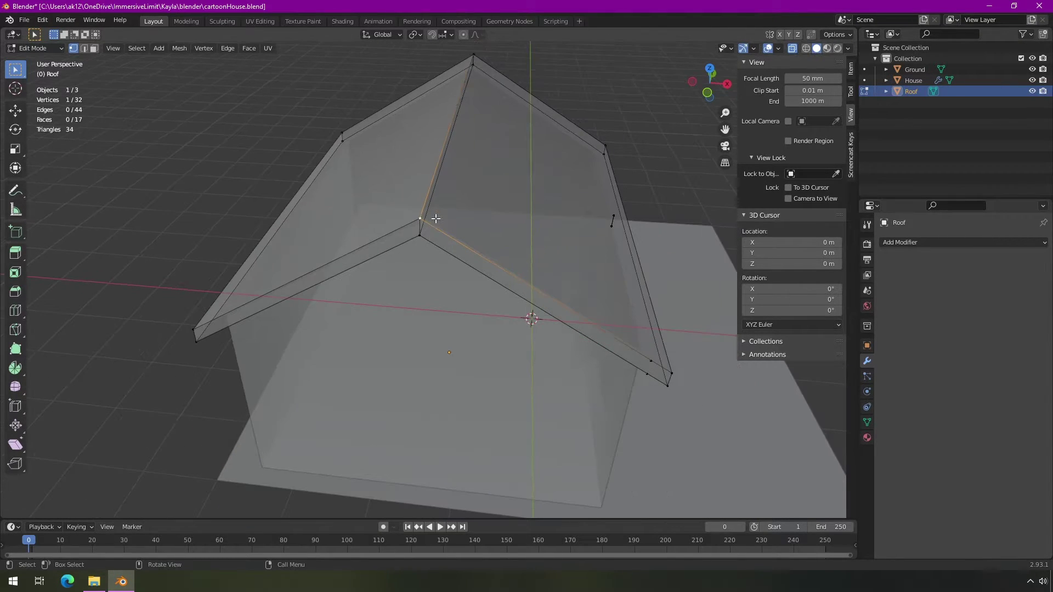
key(g)
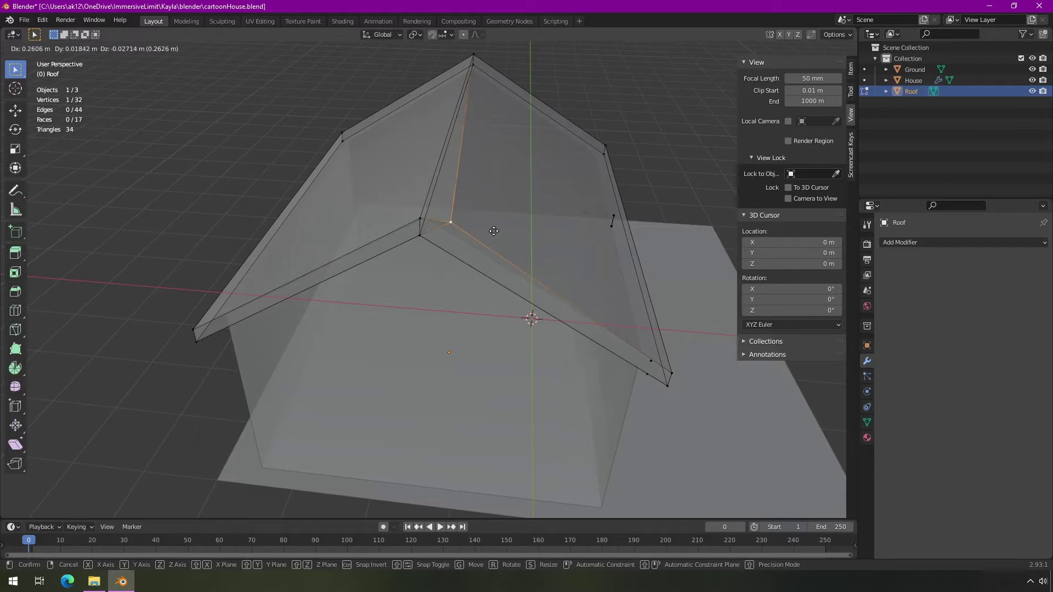
click(488, 230)
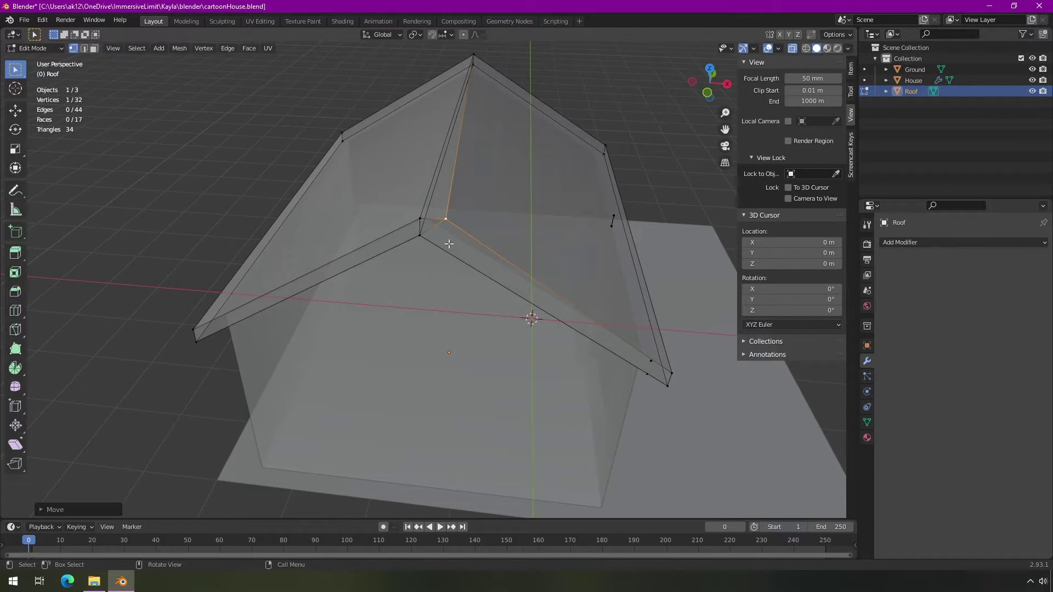
scroll(433, 229, up, 4)
click(413, 187)
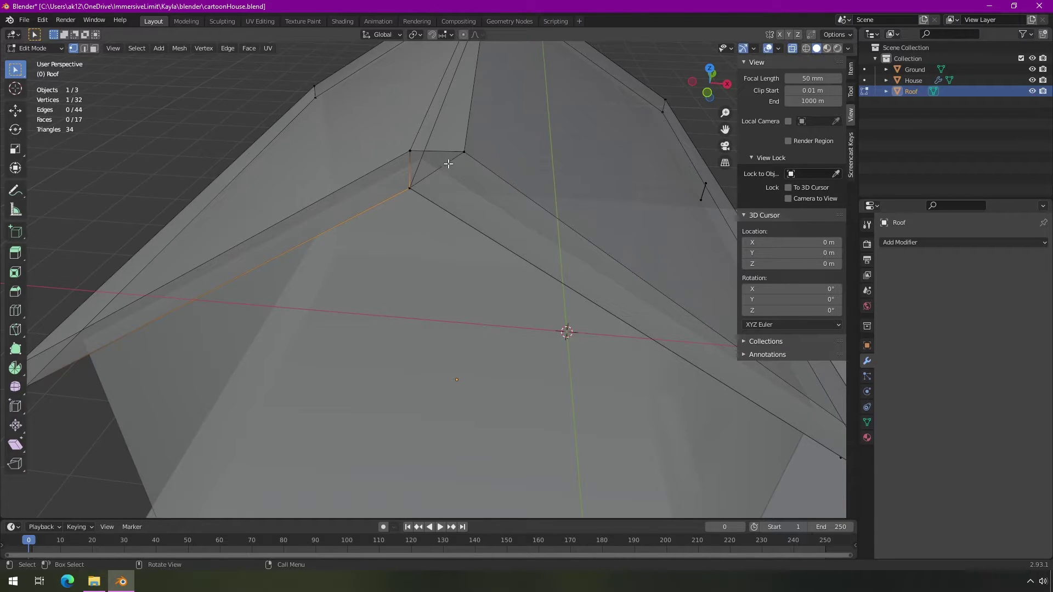
click(412, 189)
key(g)
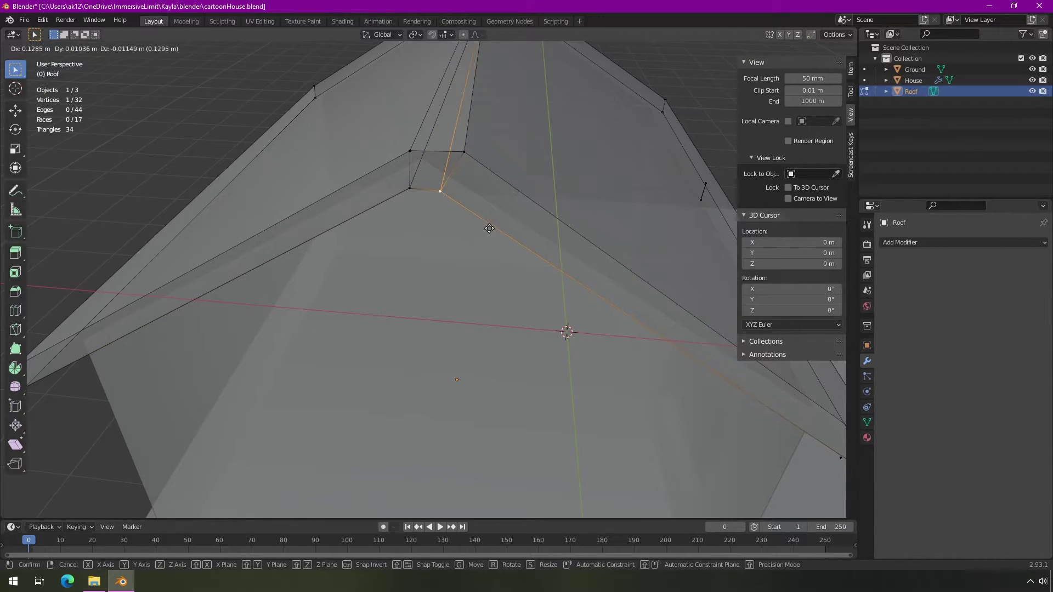
click(491, 225)
- Move the other roof corner's vertex down-left and the next vertex left toward the corner
middle_drag(566, 176, 510, 242)
scroll(509, 243, up, 3)
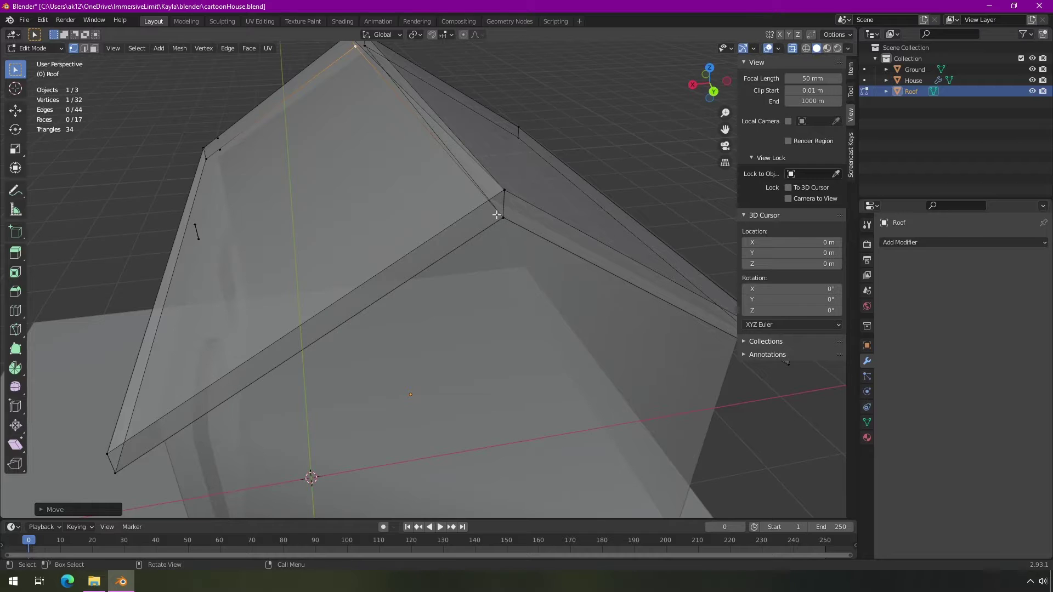
click(504, 220)
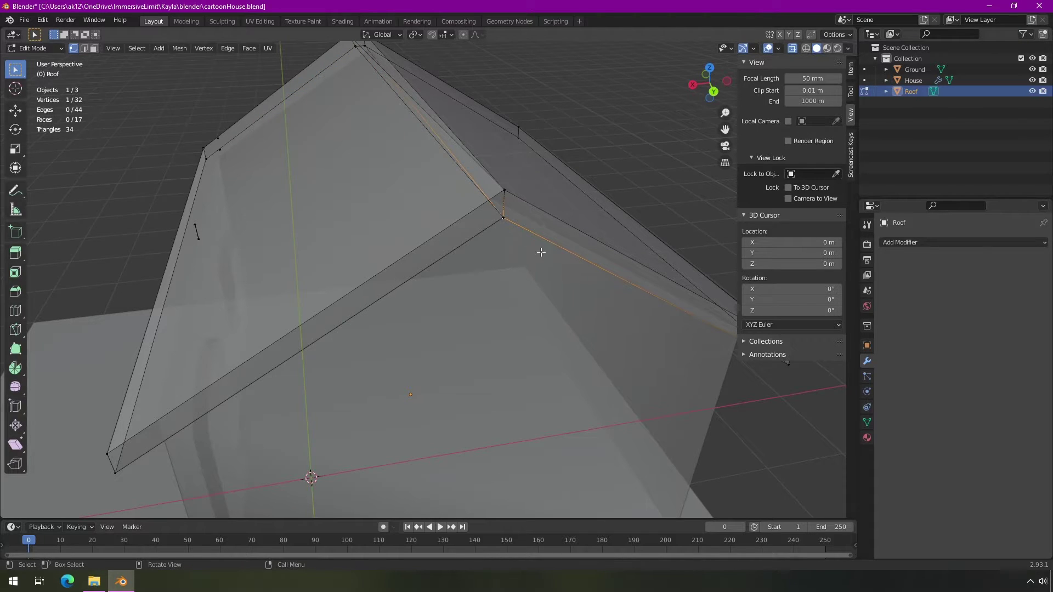
click(502, 218)
key(g)
click(503, 256)
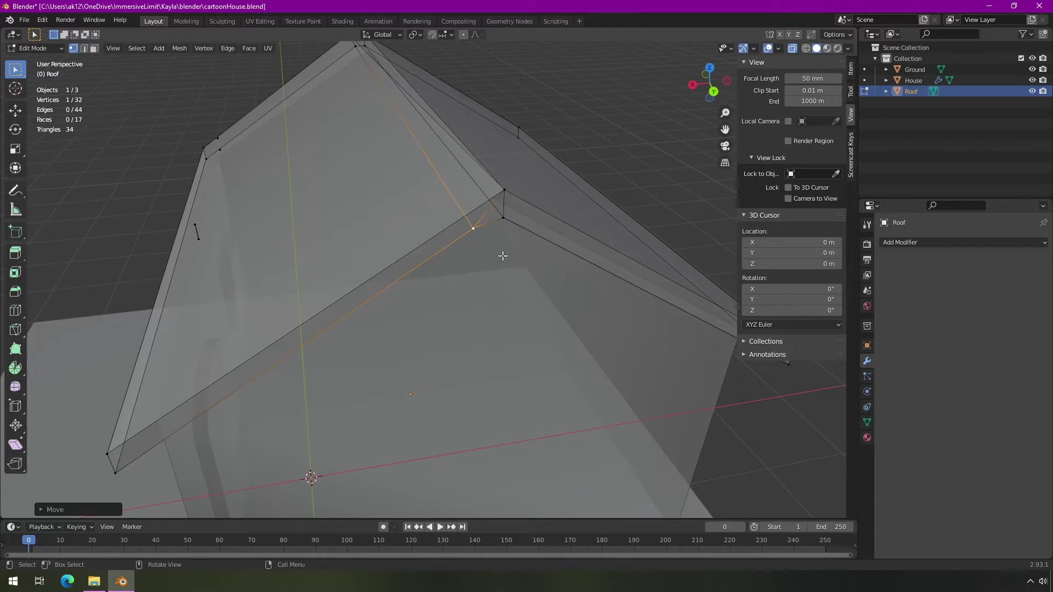
click(503, 191)
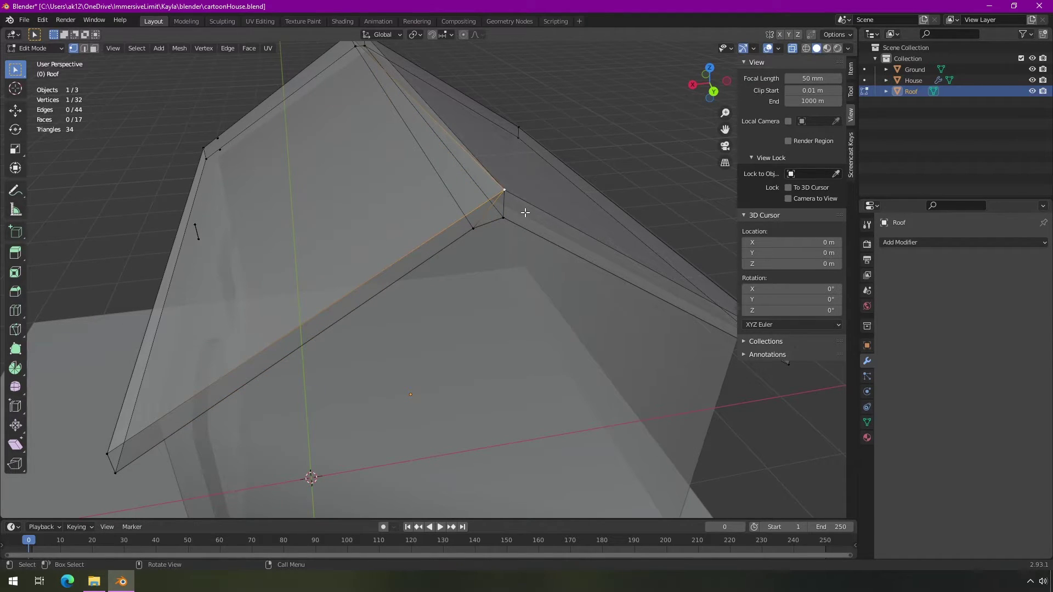
key(g)
click(464, 208)
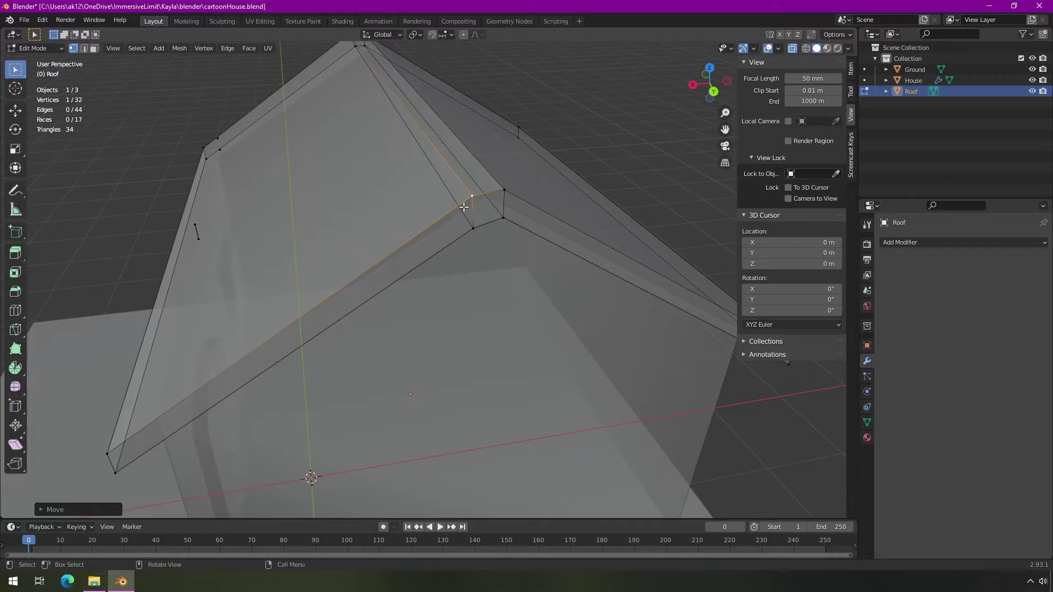
scroll(463, 207, down, 4)
middle_drag(398, 195, 450, 165)
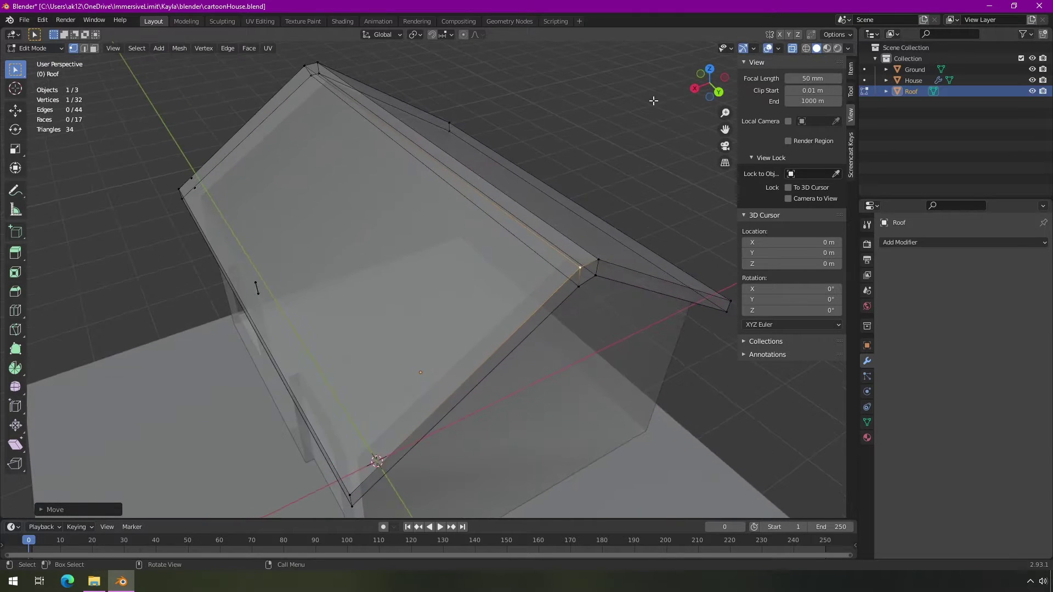
- Delete the four ridge-end vertices, leaving 28 vertices, 9 faces and an open roof
click(794, 50)
middle_drag(627, 163, 404, 190)
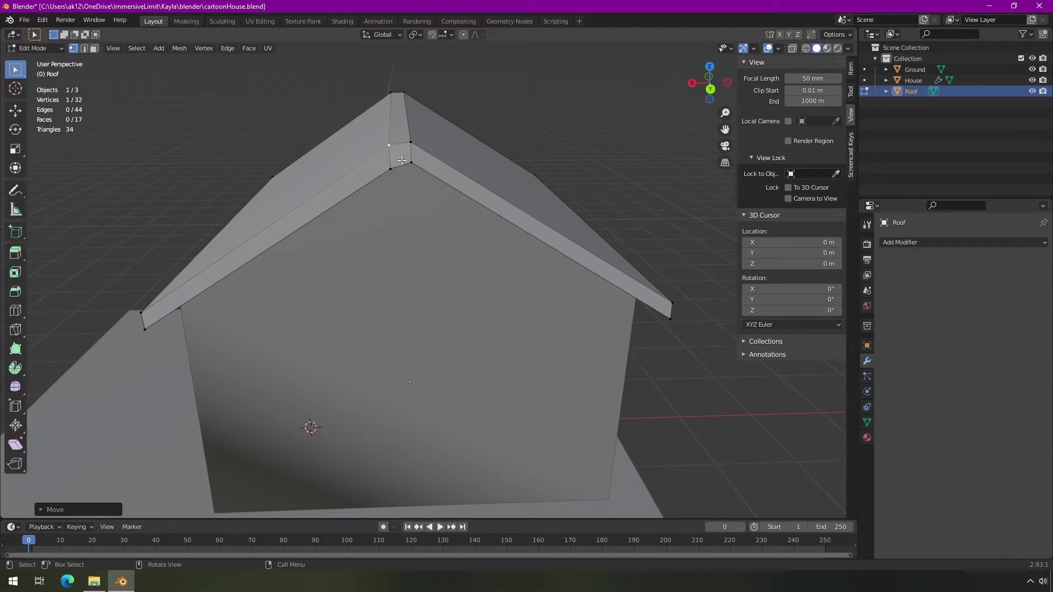
middle_drag(398, 155, 403, 163)
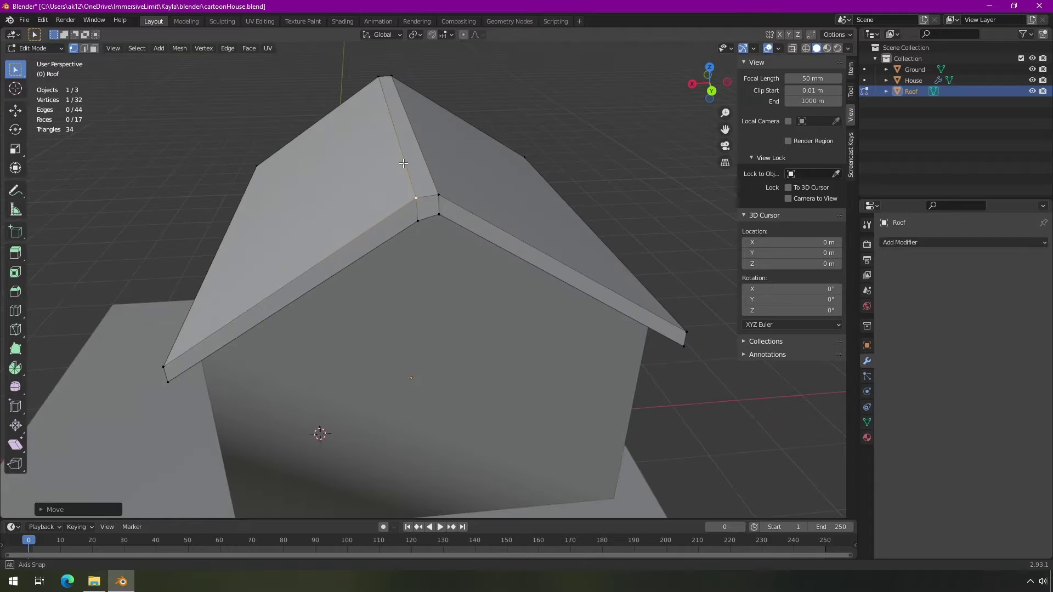
shift+click(416, 221)
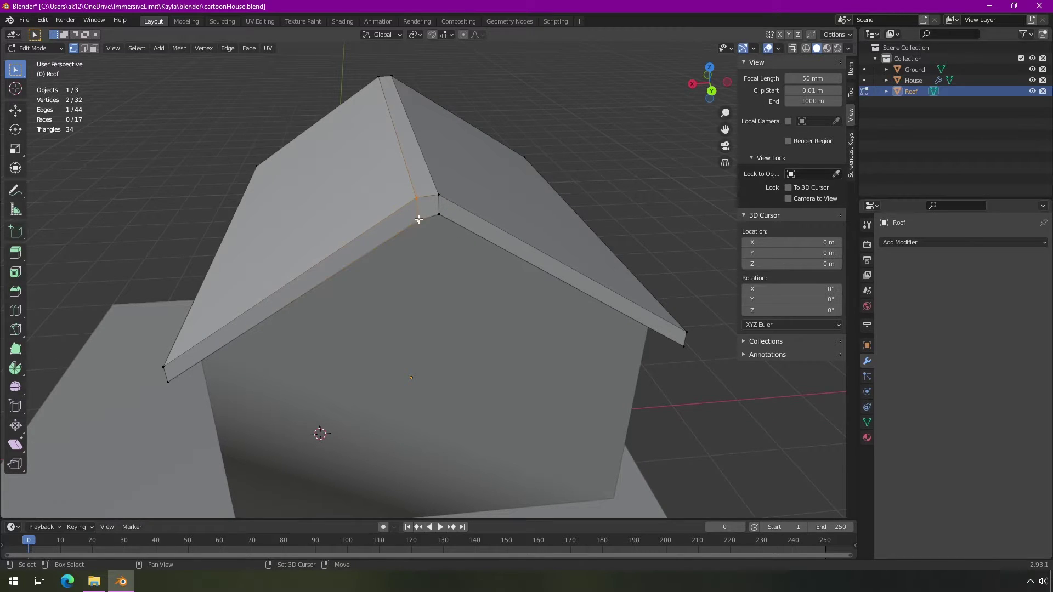
middle_drag(360, 191, 424, 224)
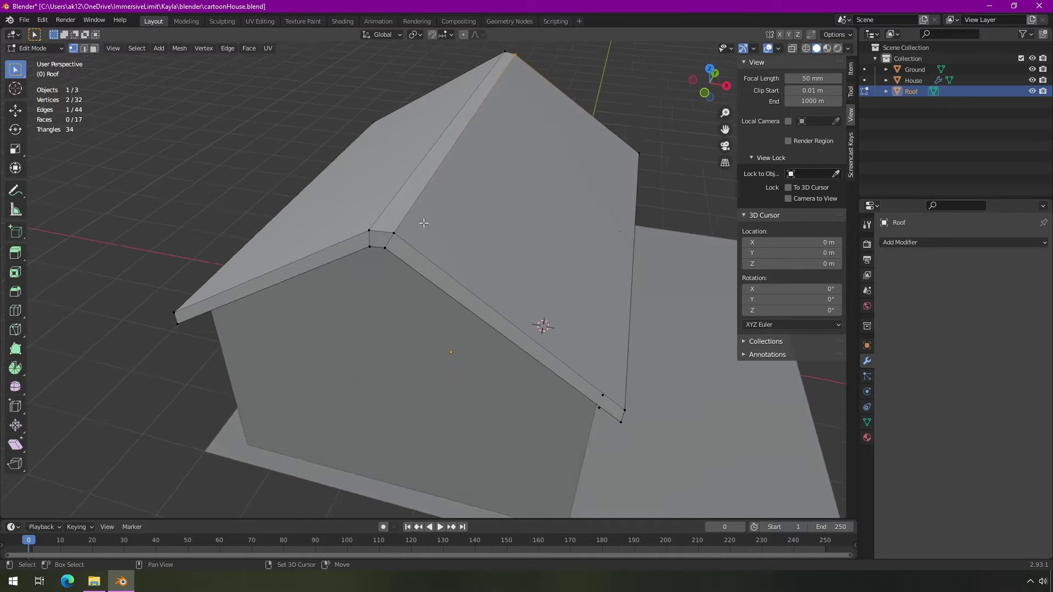
shift+click(394, 233)
shift+click(386, 249)
key(x)
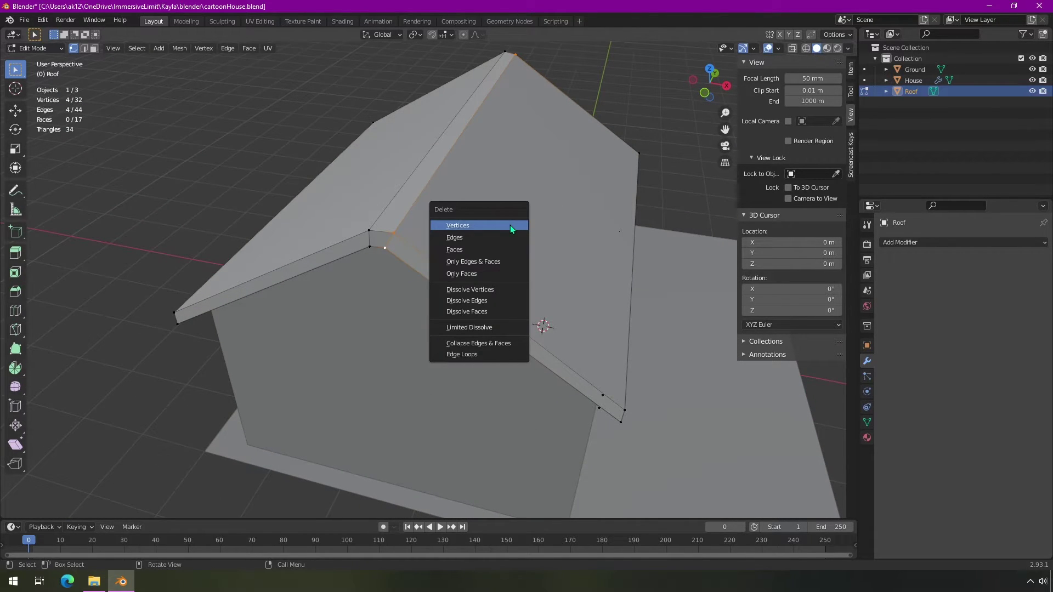
click(479, 228)
middle_drag(500, 243, 382, 163)
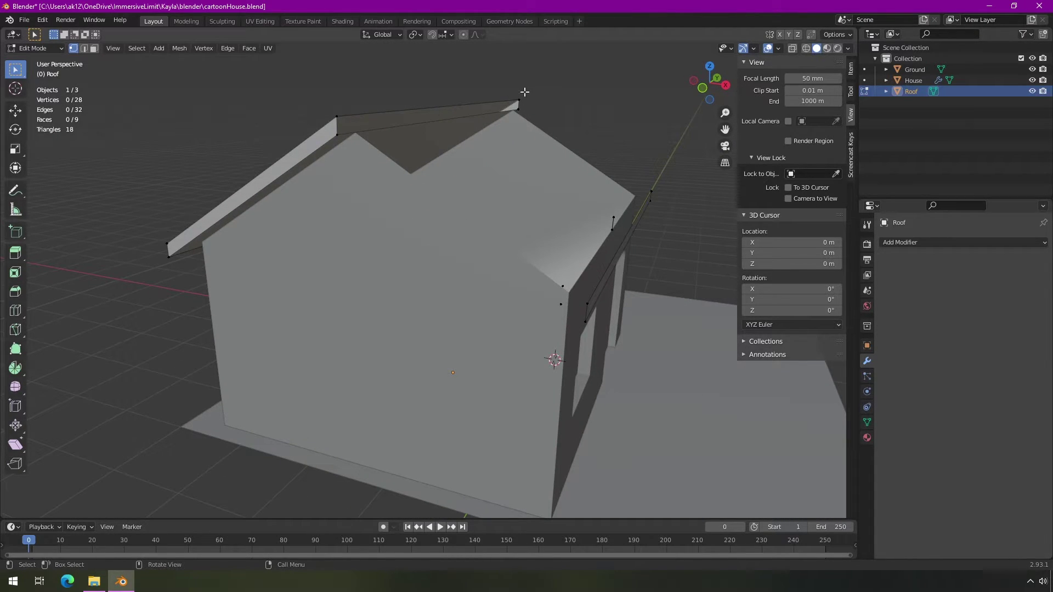
- Enable X-ray and select the loose beam-end vertices of the broken roof side
middle_drag(574, 196, 539, 202)
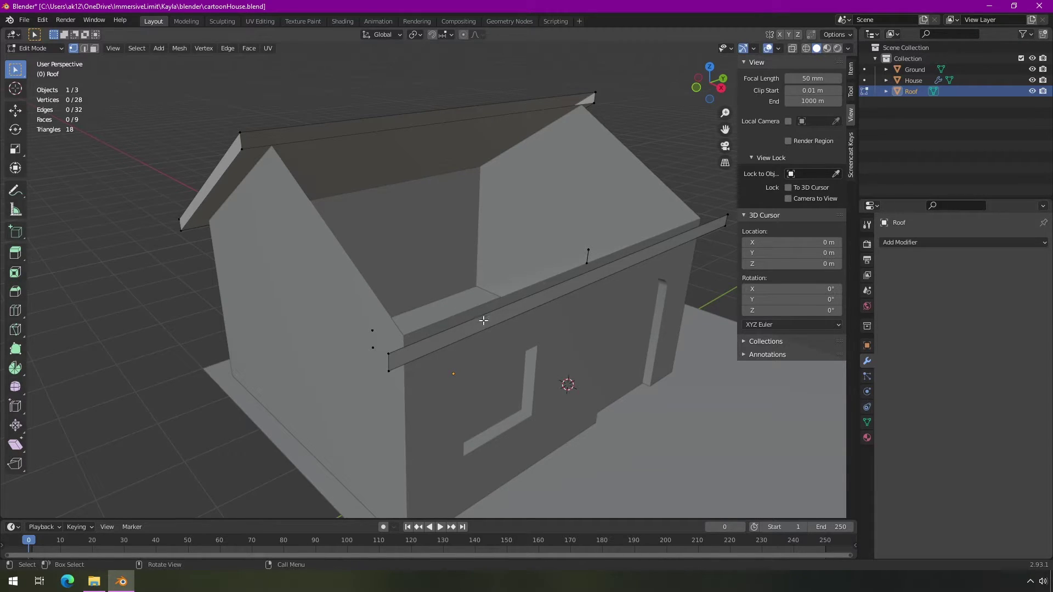
click(398, 350)
key(alt+z)
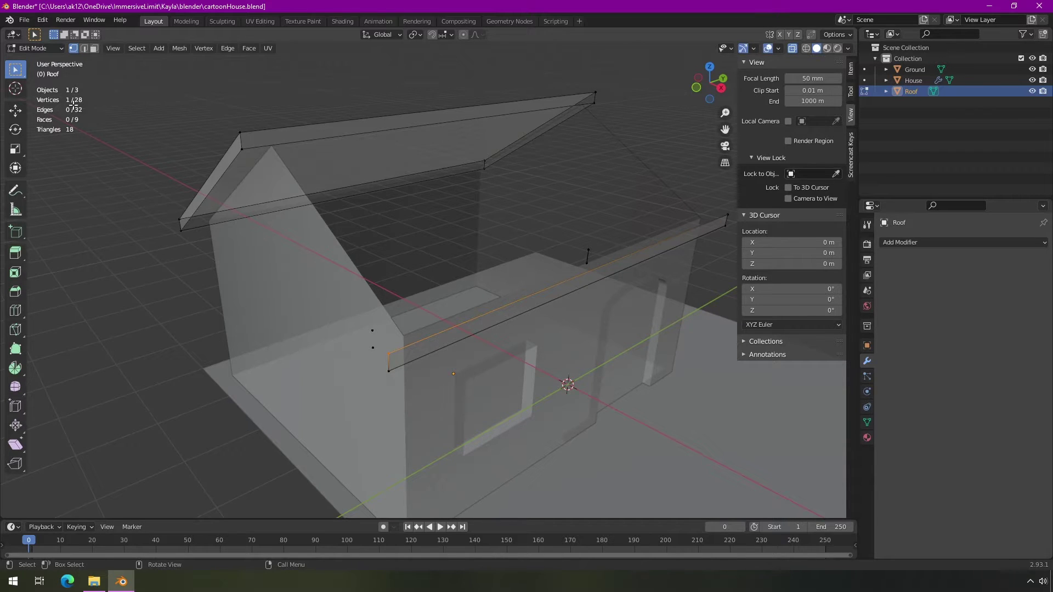
click(402, 380)
middle_drag(653, 336, 575, 360)
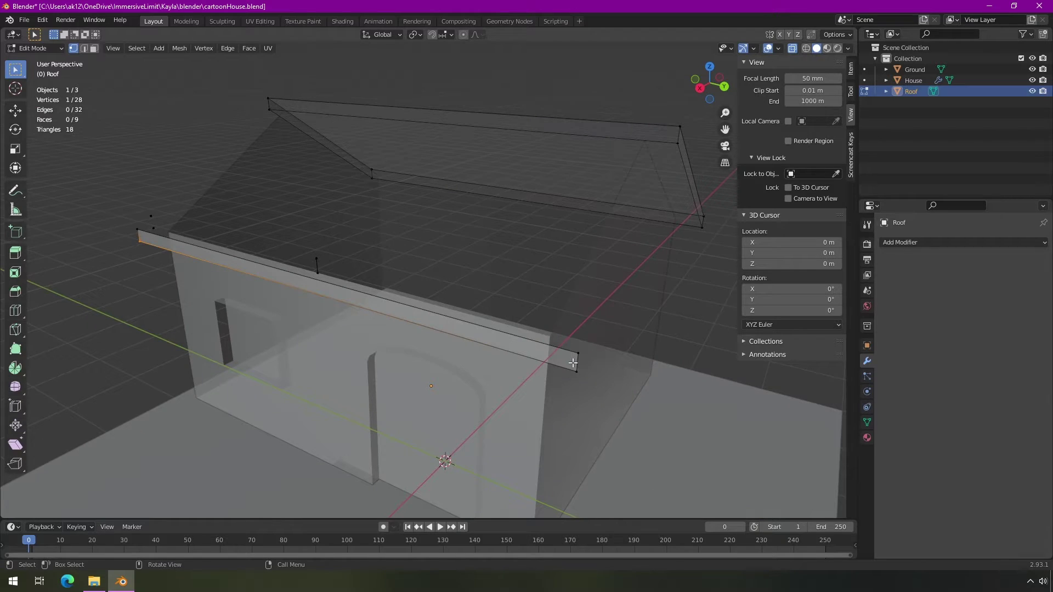
shift+click(575, 359)
middle_drag(275, 315, 585, 291)
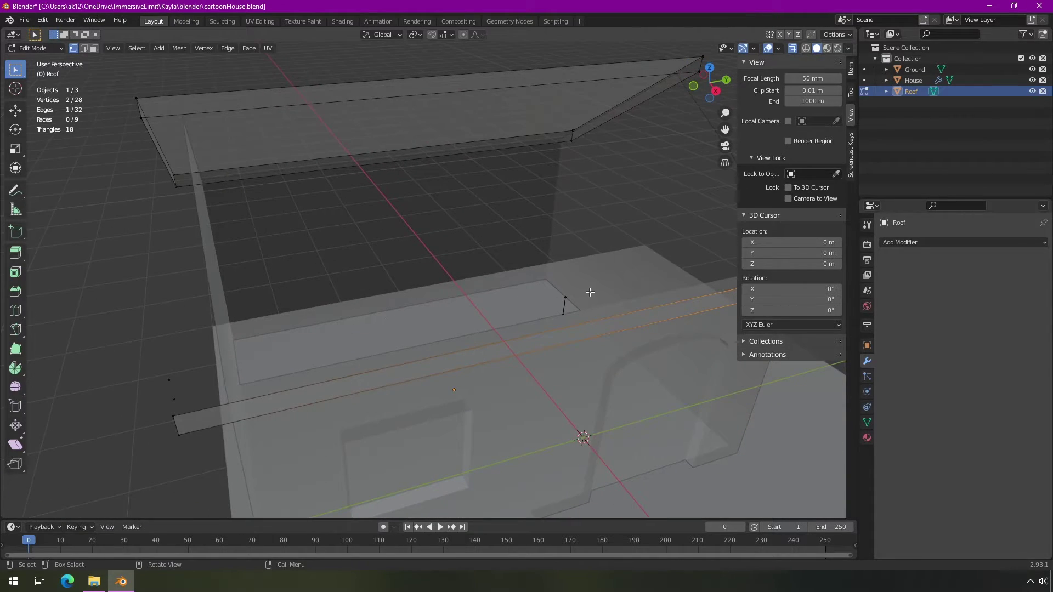
middle_drag(569, 340, 593, 332)
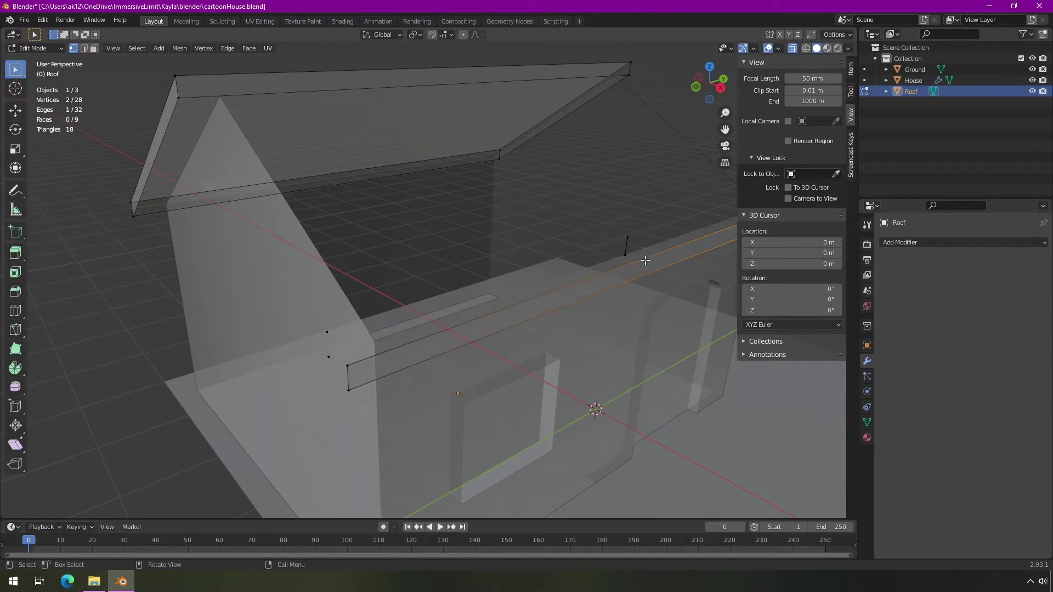
- Box-select the stray roof pieces and delete their vertices, leaving 20 vertices
click(615, 225)
drag(610, 217, 637, 267)
scroll(634, 251, down, 1)
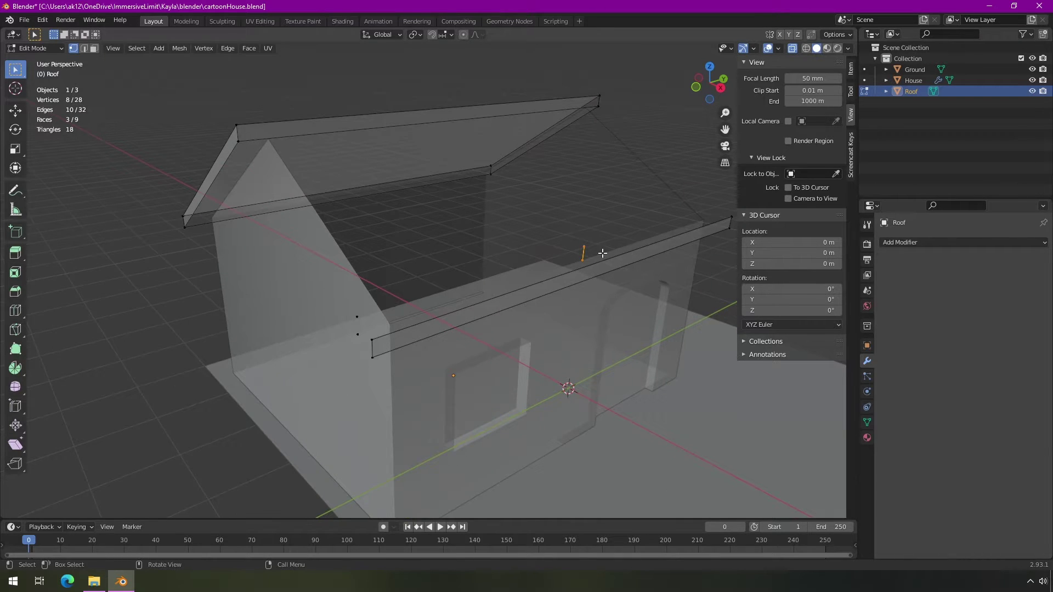
key(x)
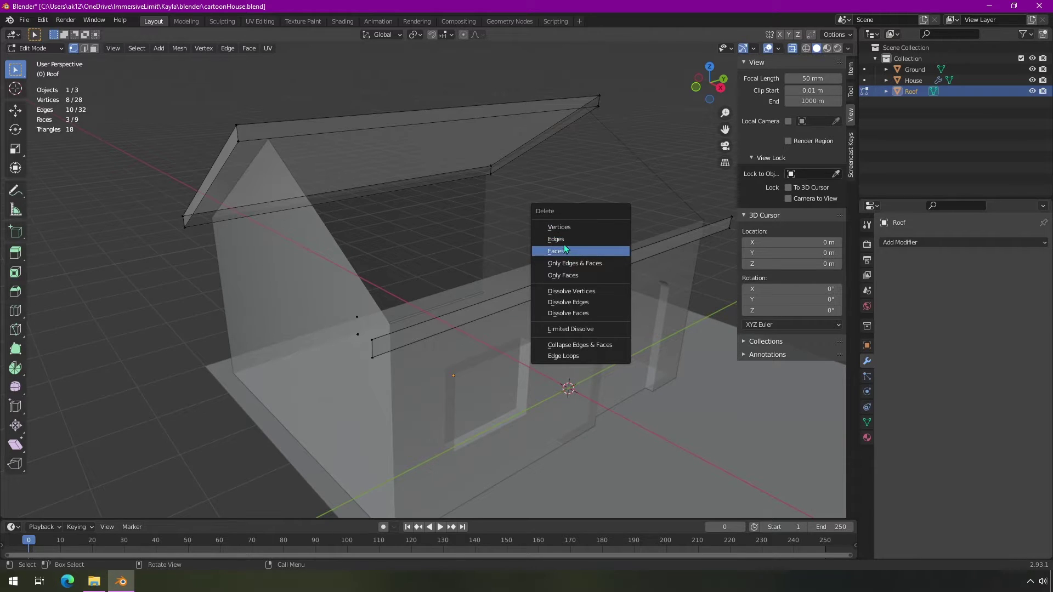
click(564, 227)
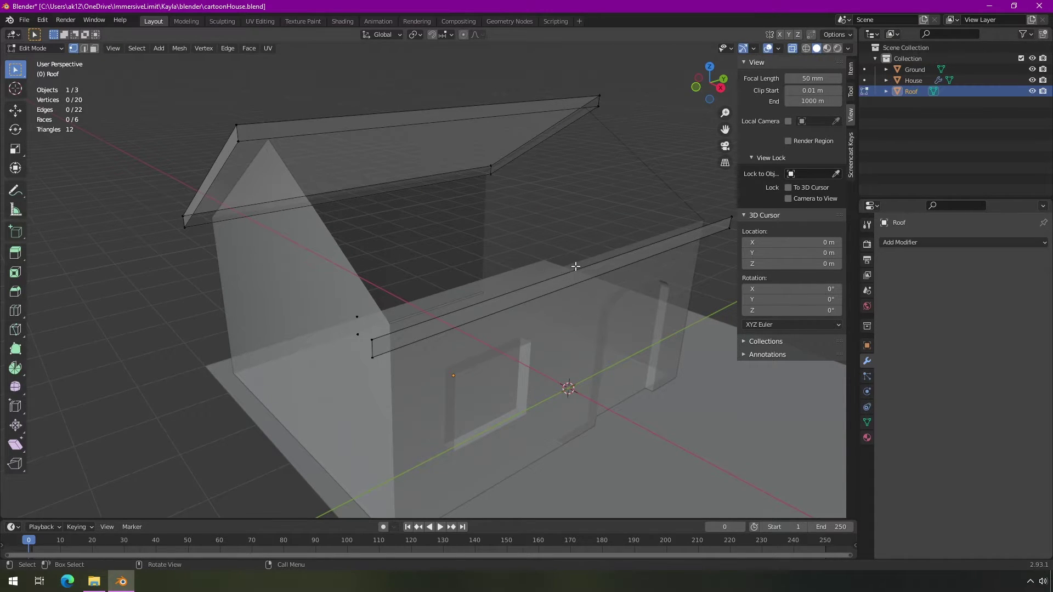
middle_drag(568, 307, 590, 305)
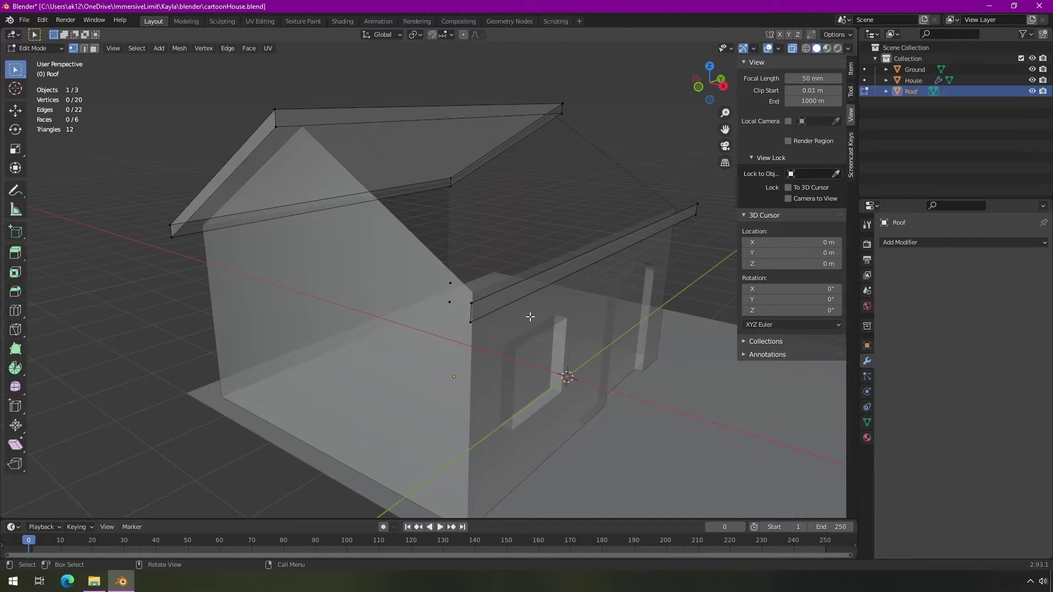
- In edge select mode, select the remaining eave strip edges and the ridge edge loop
key(Tab)
mouse_move(567, 296)
middle_down()
mouse_move(597, 335)
mouse_move(576, 305)
middle_up()
key(Tab)
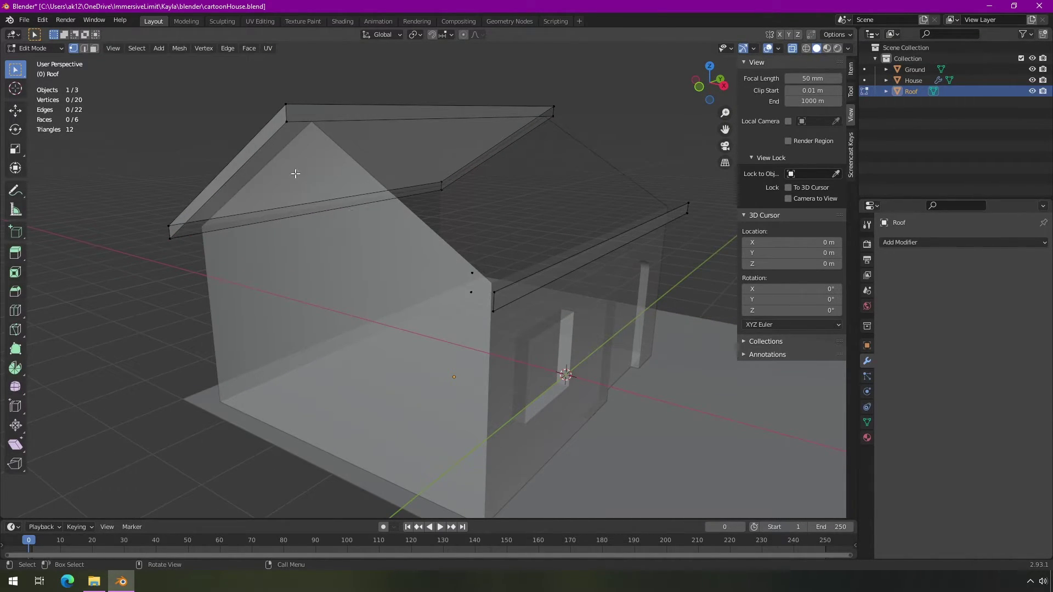
click(85, 49)
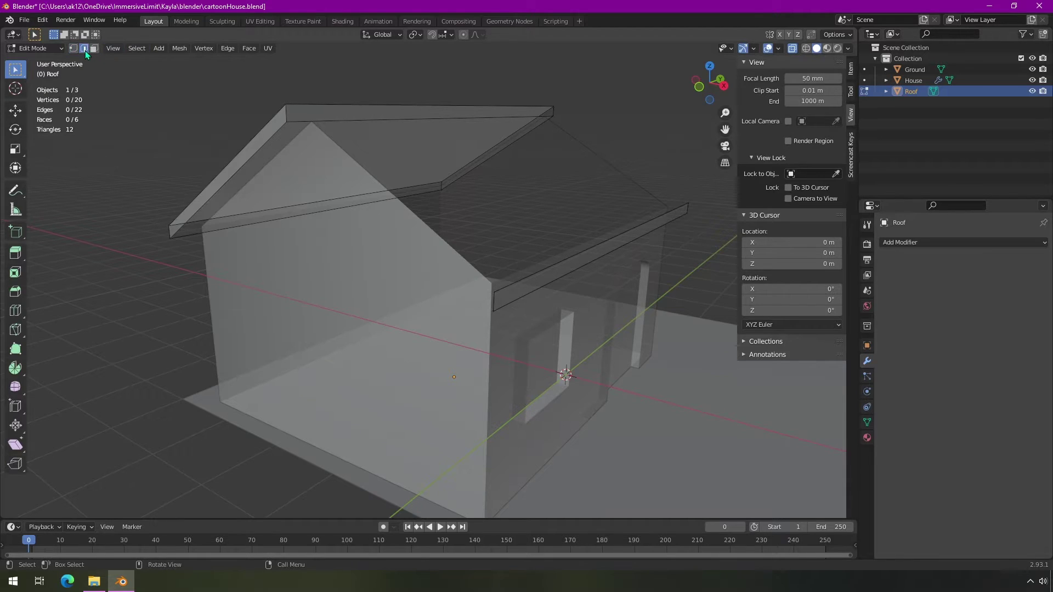
click(558, 266)
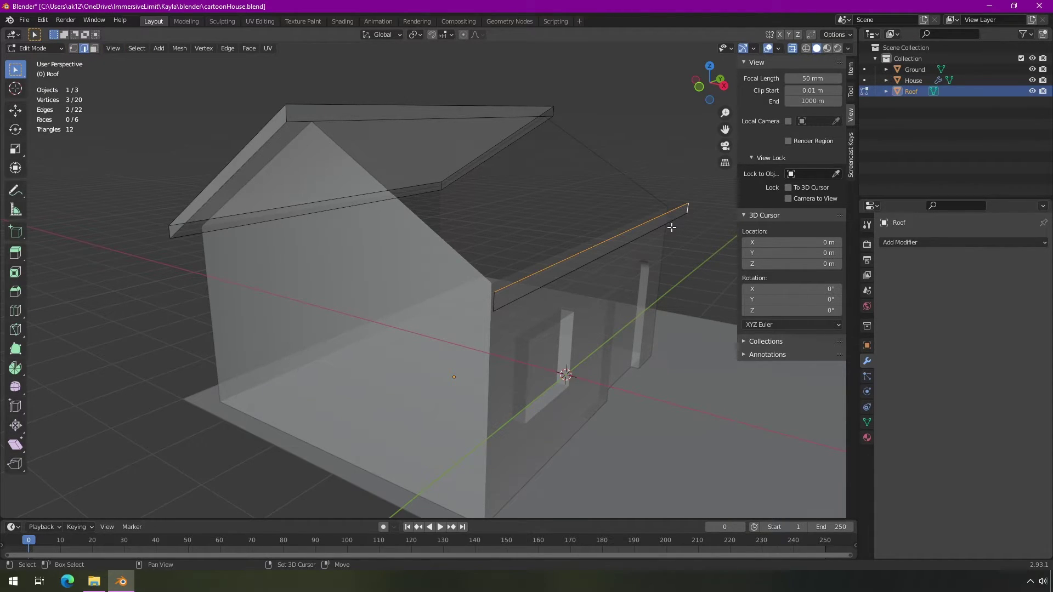
alt+click(495, 302)
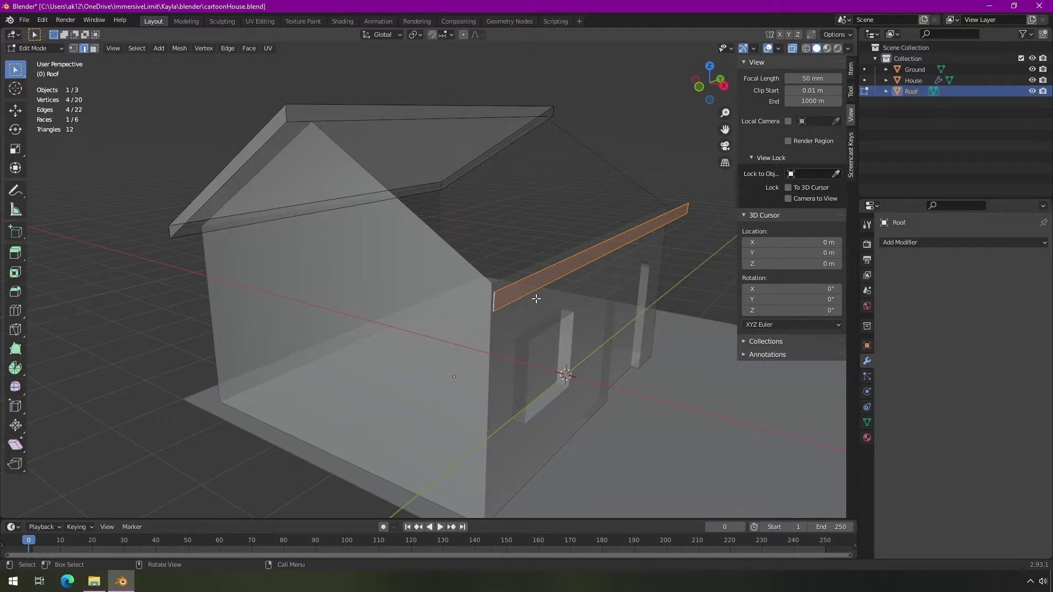
middle_drag(536, 298, 358, 182)
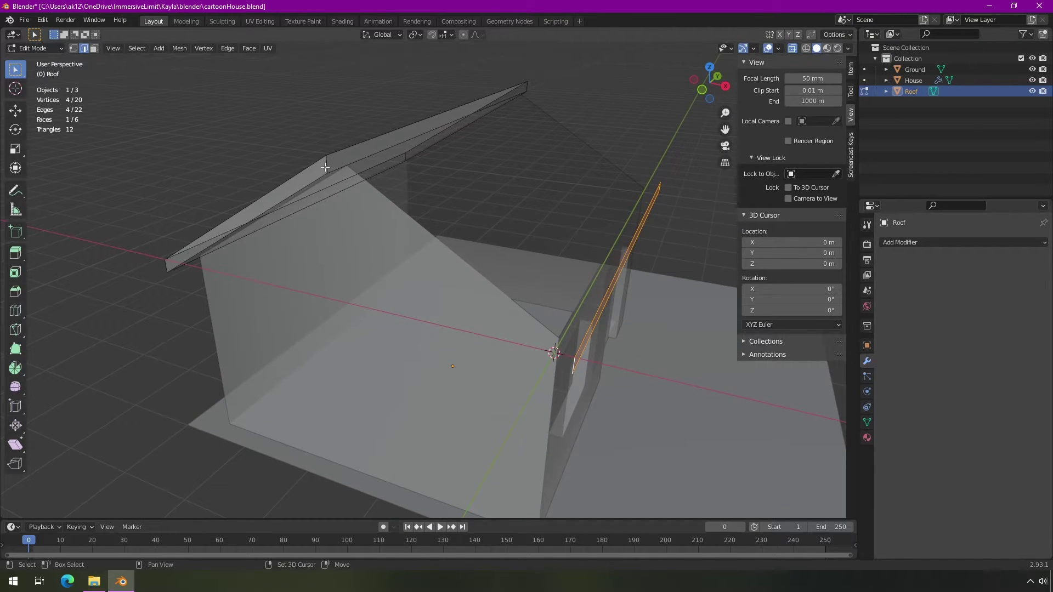
shift+click(335, 151)
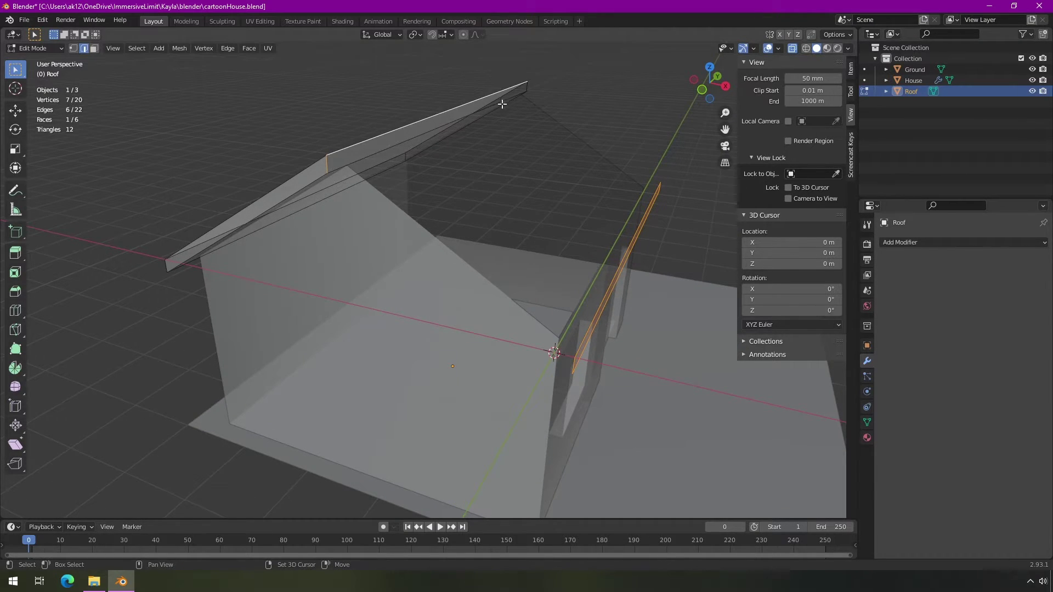
shift+click(527, 86)
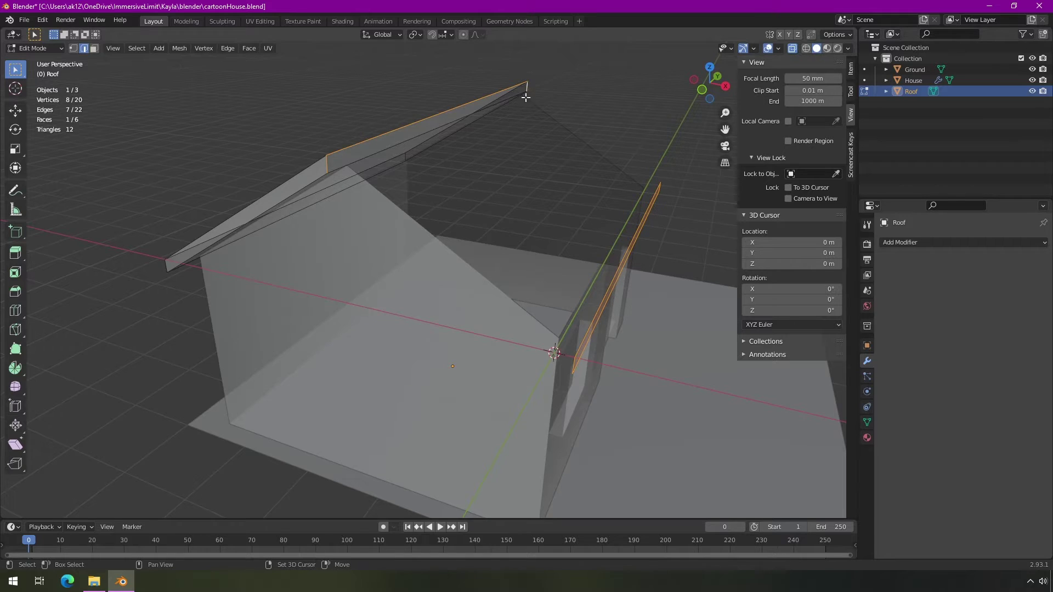
shift+click(418, 138)
middle_drag(461, 188, 282, 171)
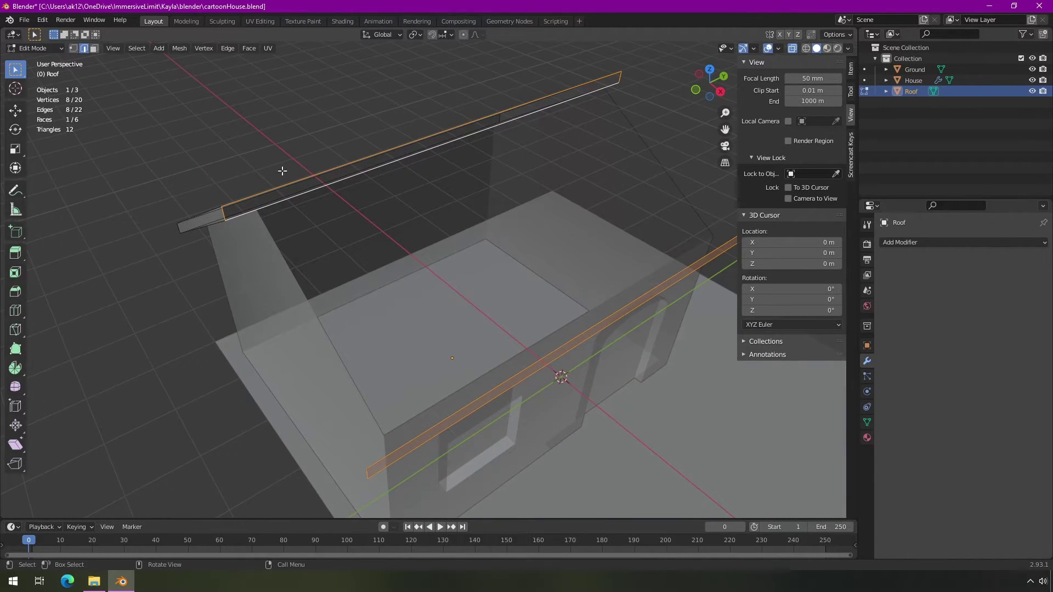
middle_drag(327, 213, 627, 249)
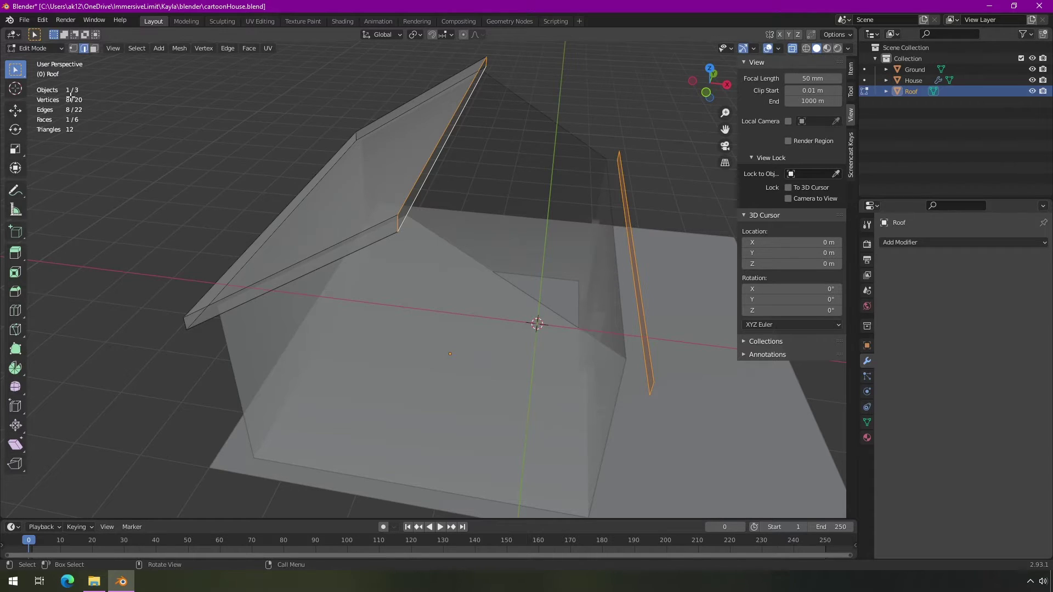
- Bridge the two edge loops into the missing roof slope, giving 26 edges and 10 faces
click(227, 49)
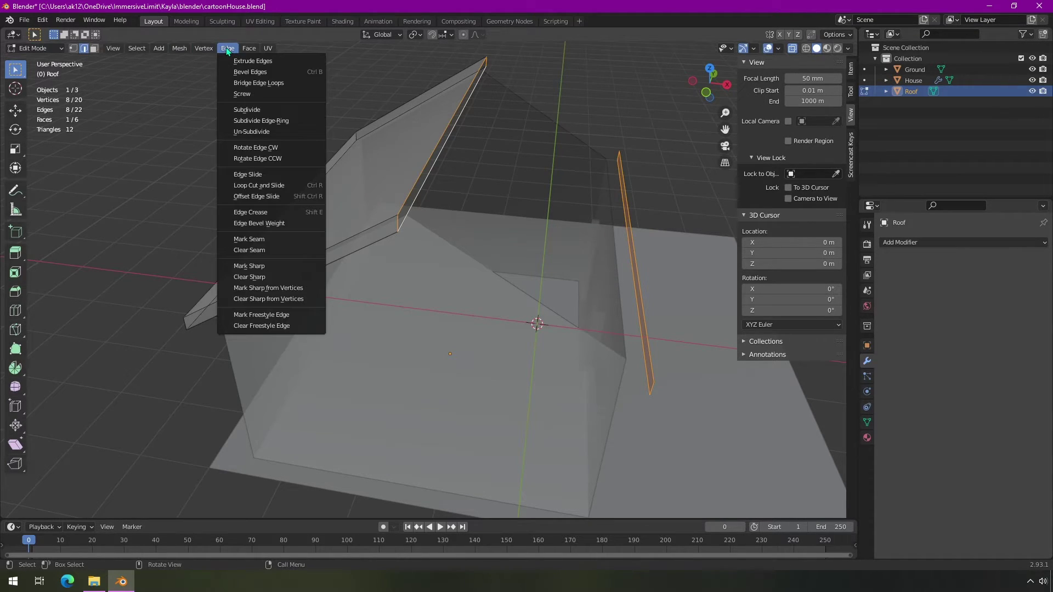
click(258, 83)
middle_drag(479, 258, 601, 128)
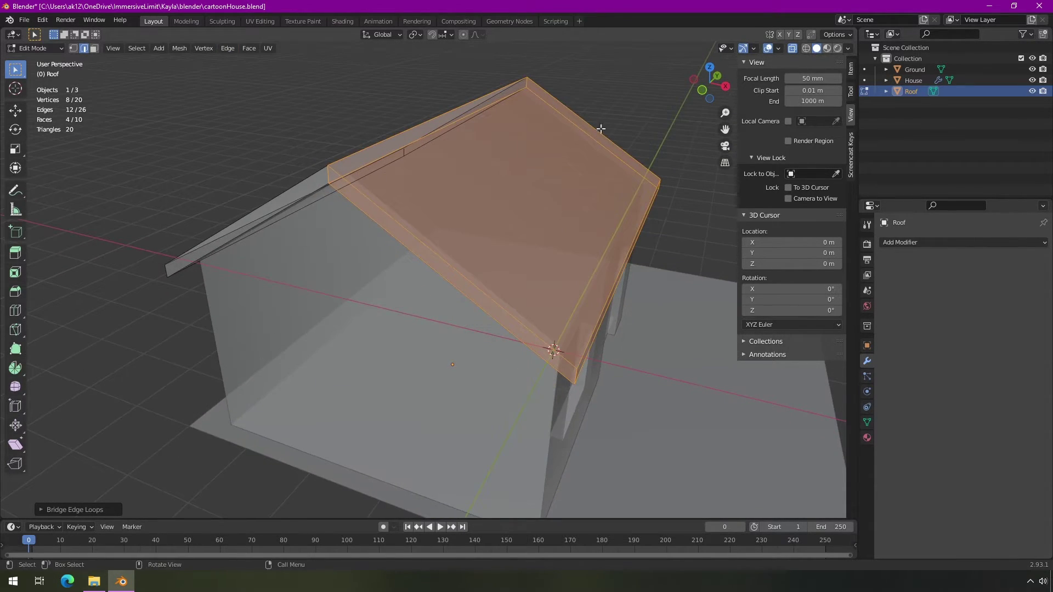
key(alt+z)
scroll(504, 178, up, 3)
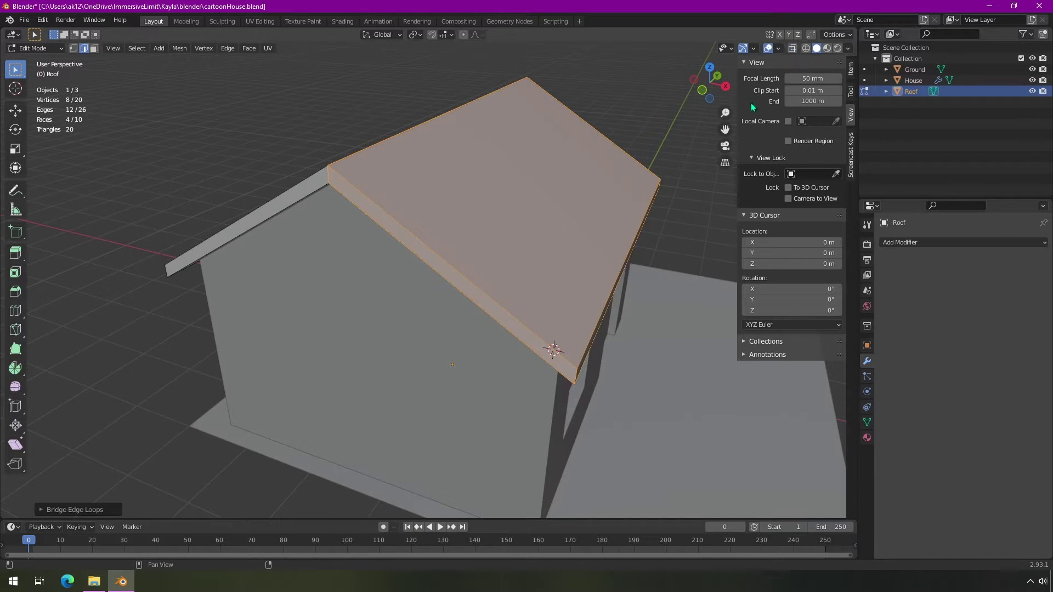
middle_drag(504, 178, 498, 211)
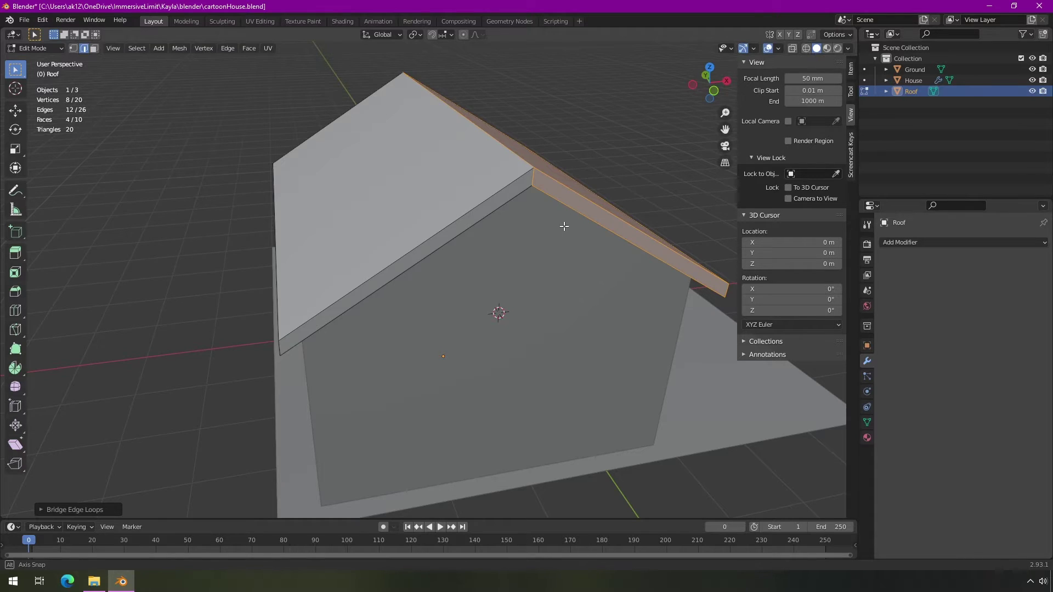
middle_drag(568, 225, 515, 236)
scroll(538, 219, down, 2)
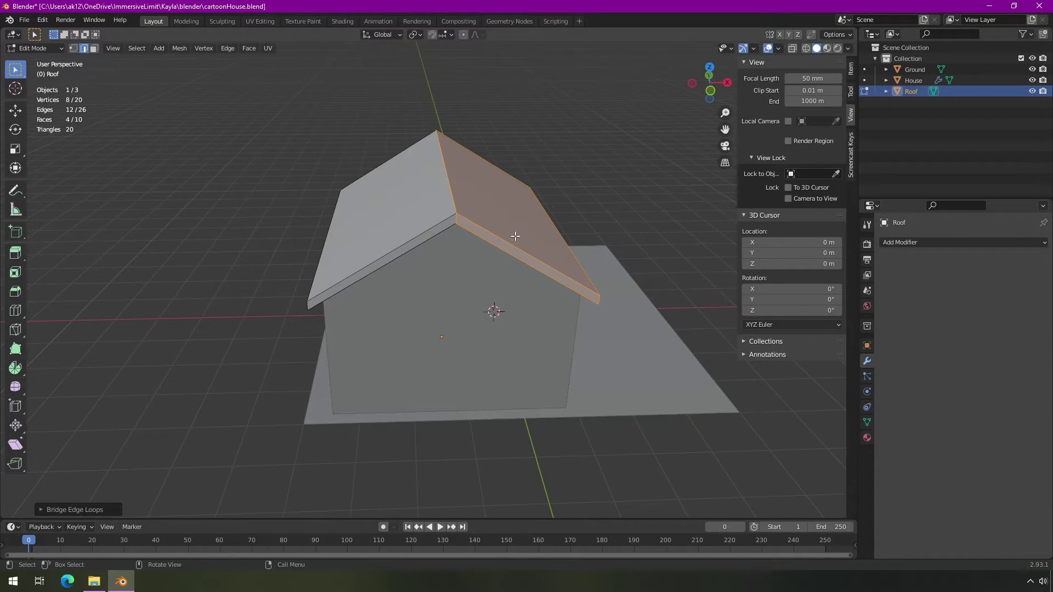
key(a)
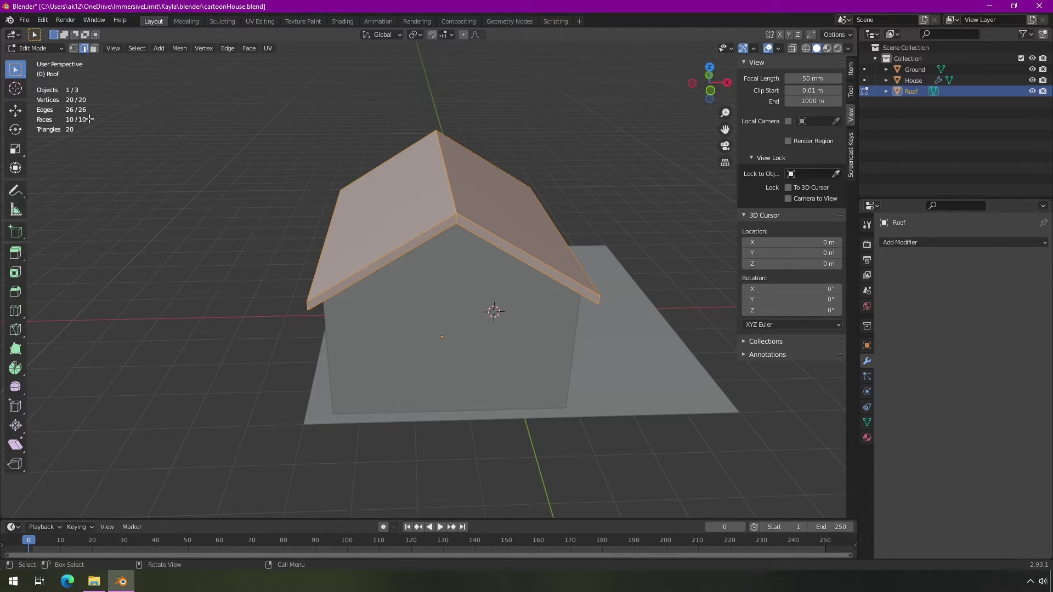
mouse_move(466, 230)
middle_down()
mouse_move(489, 229)
mouse_move(479, 228)
middle_up()
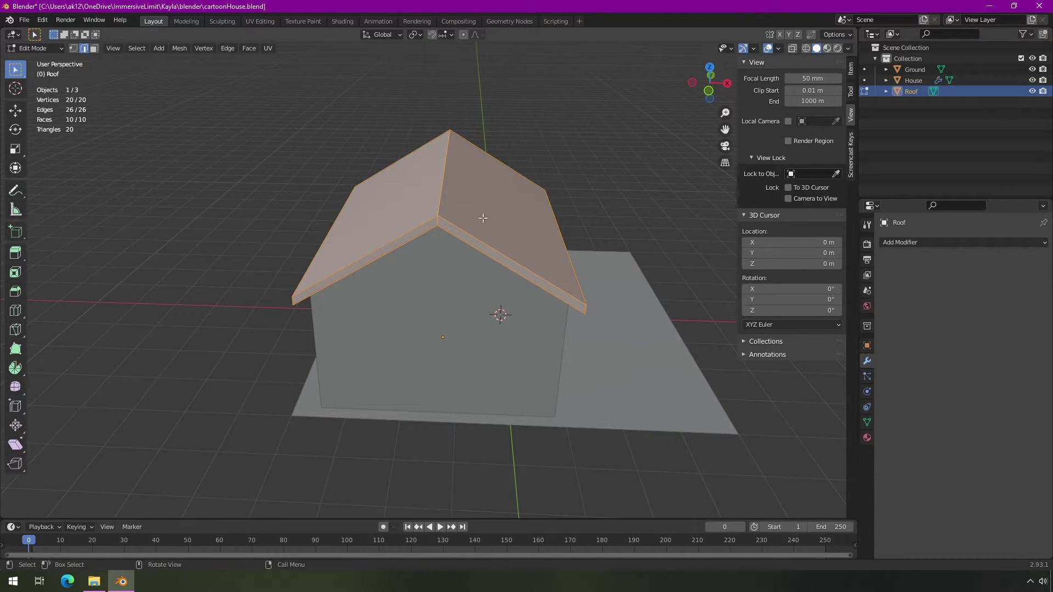
key(3)
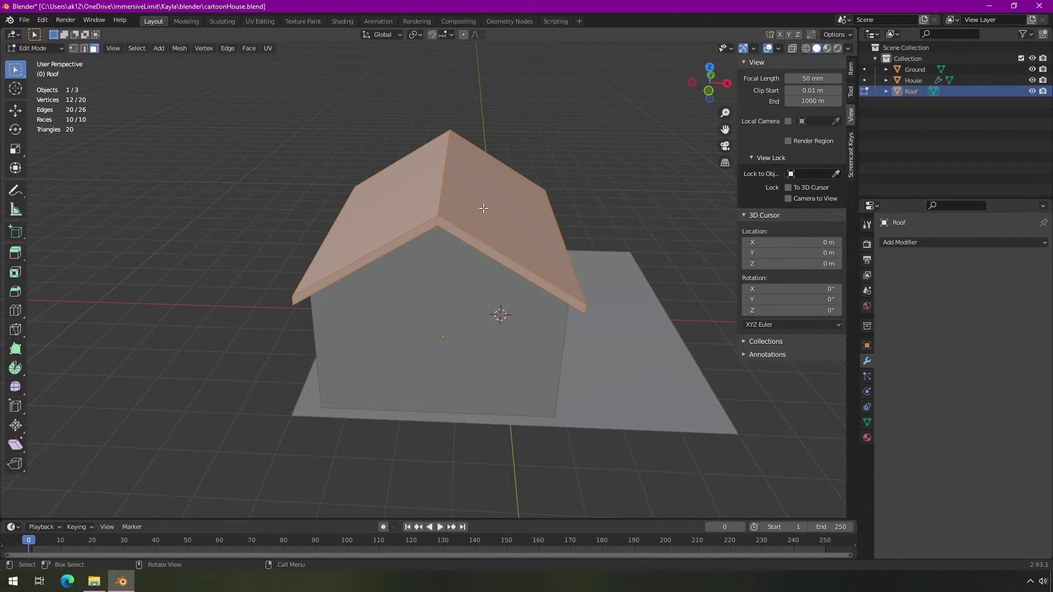
click(484, 209)
middle_drag(528, 216, 400, 196)
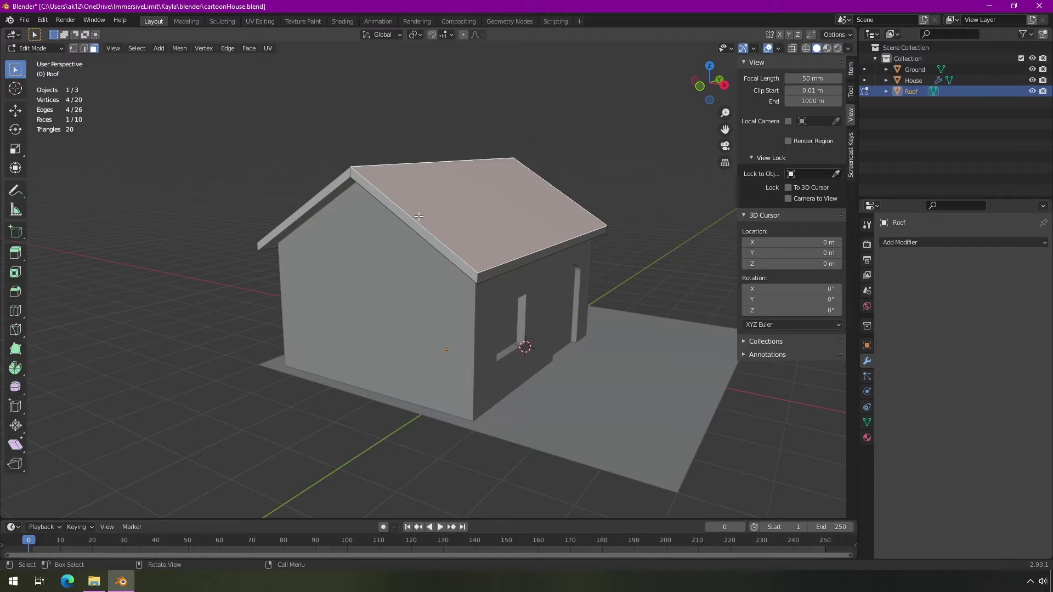
click(137, 48)
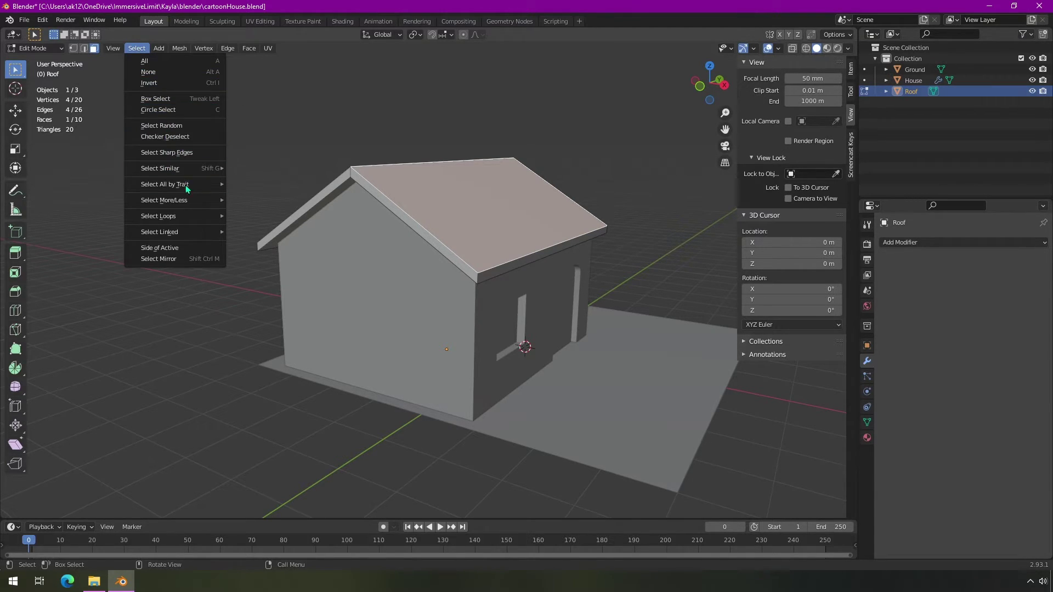
- Select all geometry linked to the roof and switch to vertex selection
mouse_move(189, 235)
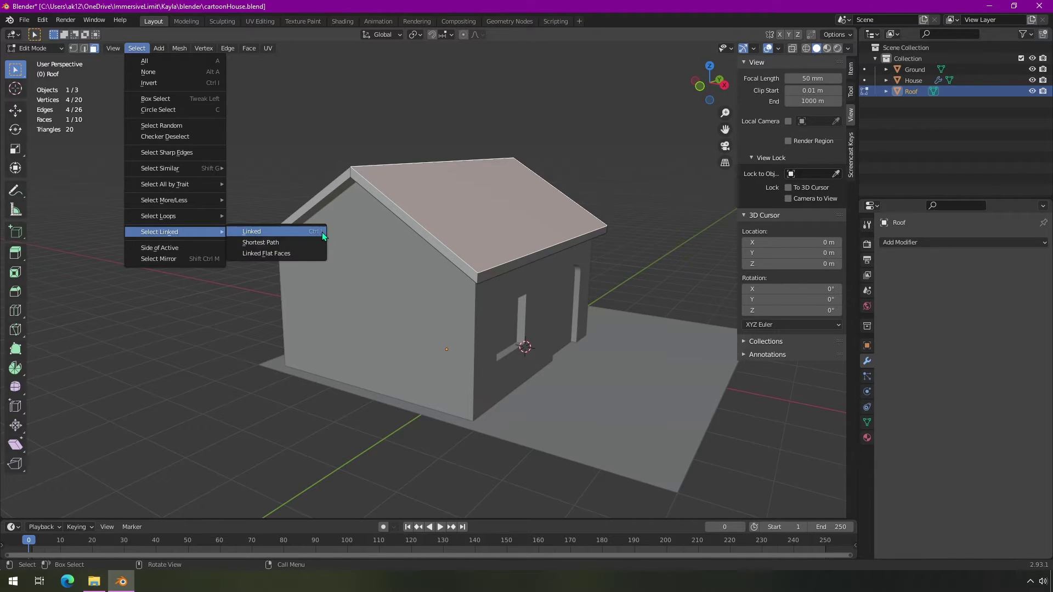
click(281, 231)
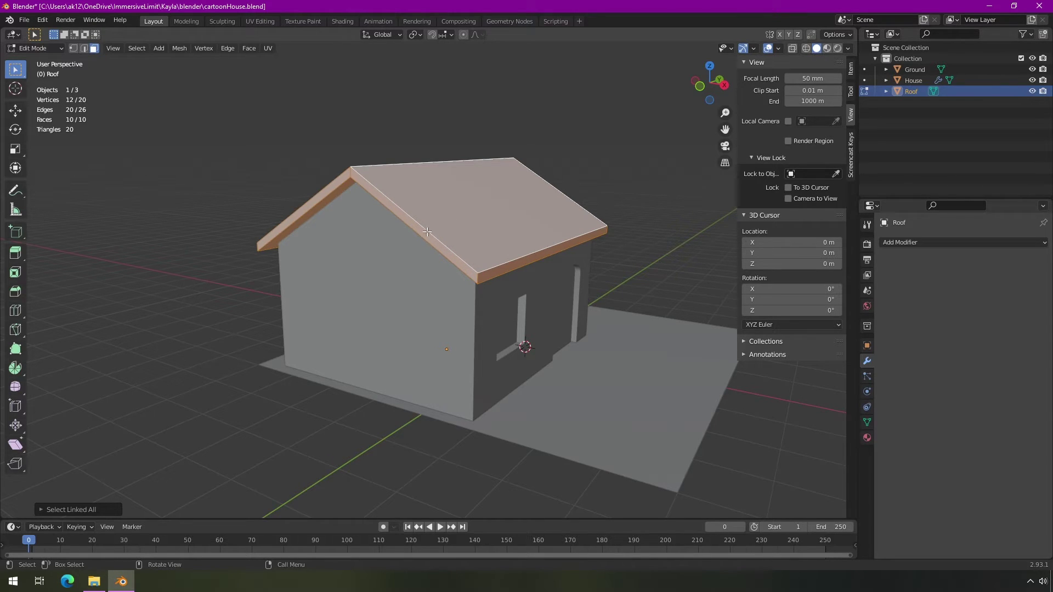
middle_drag(400, 196, 377, 161)
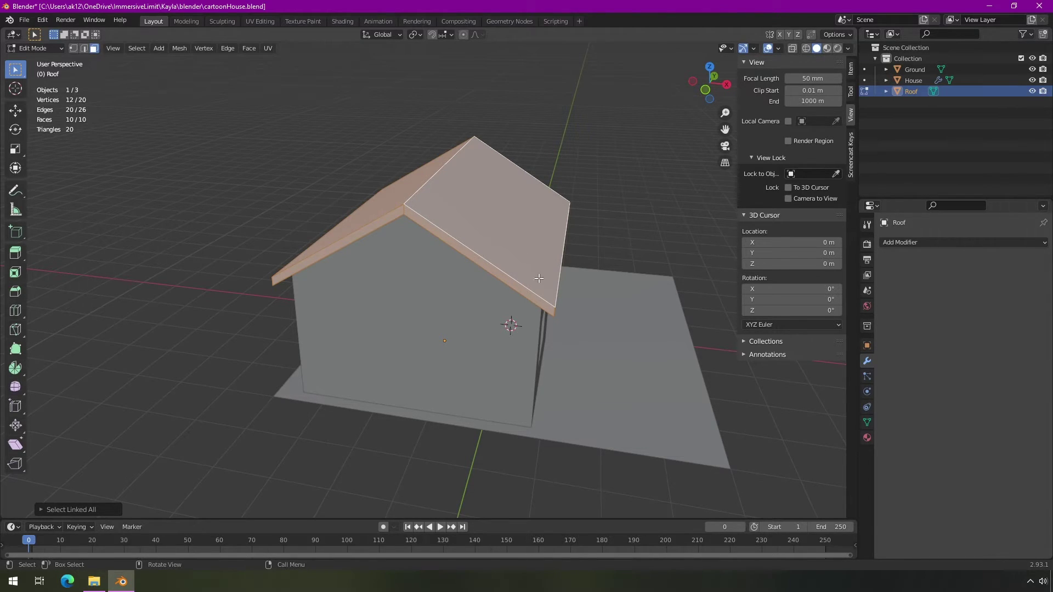
click(74, 48)
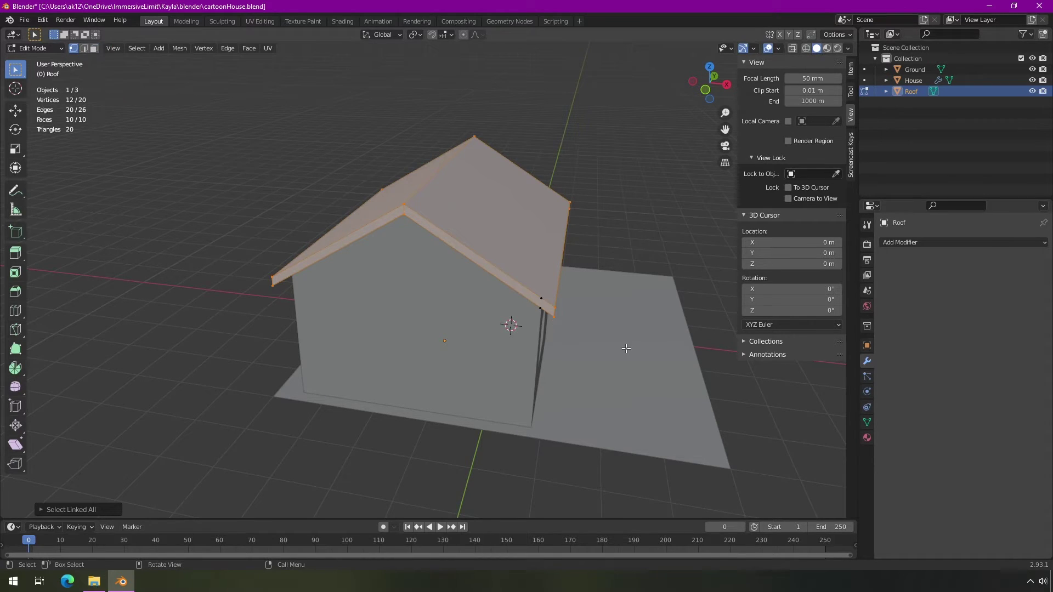
middle_drag(626, 349, 522, 348)
scroll(513, 234, up, 4)
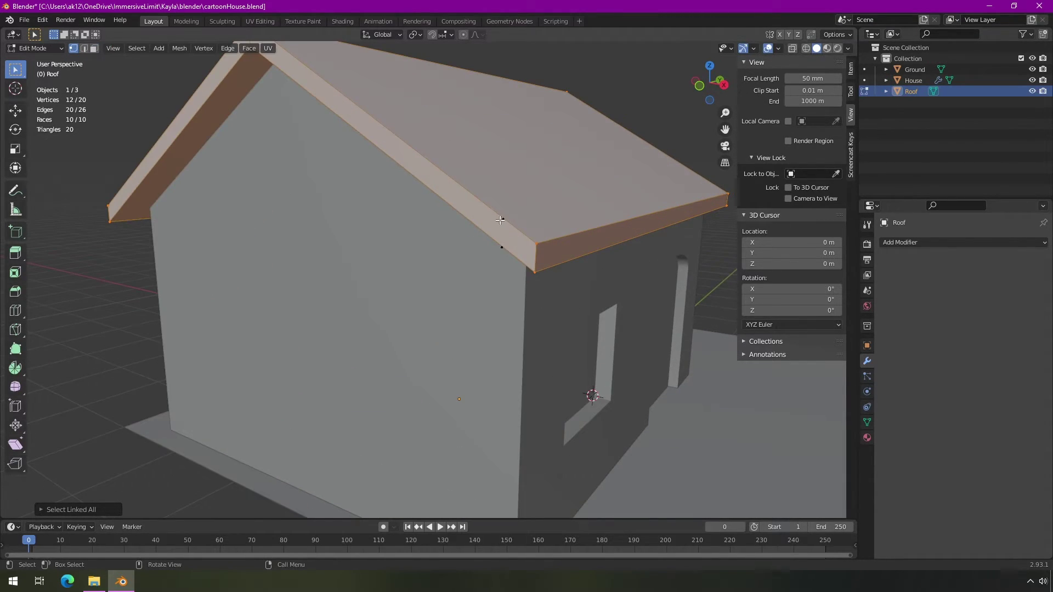
scroll(501, 220, down, 3)
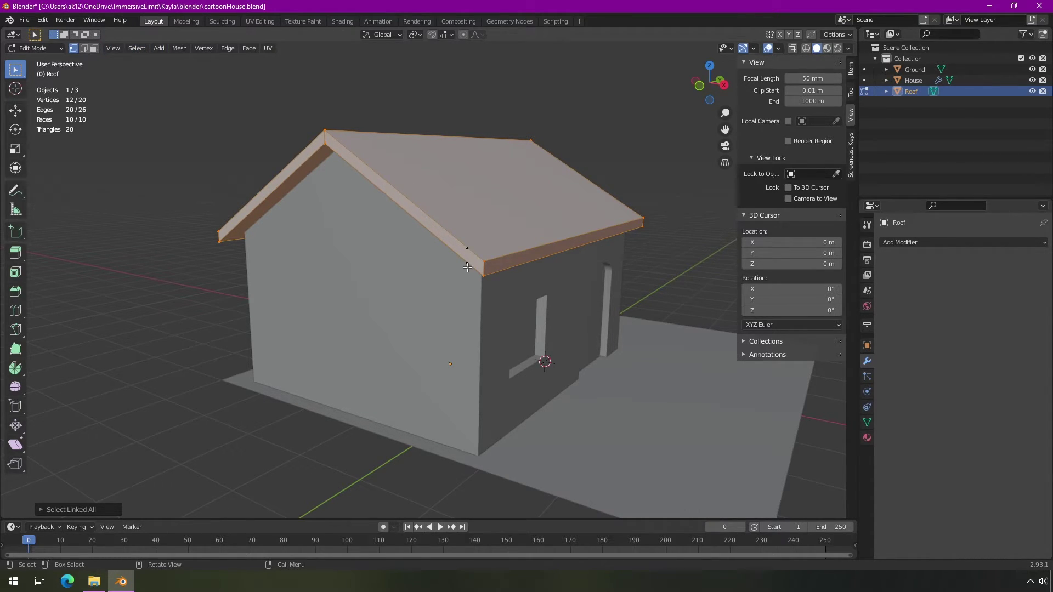
- Invert the selection and delete the loose vertices, leaving 12 vertices and 20 edges
click(138, 49)
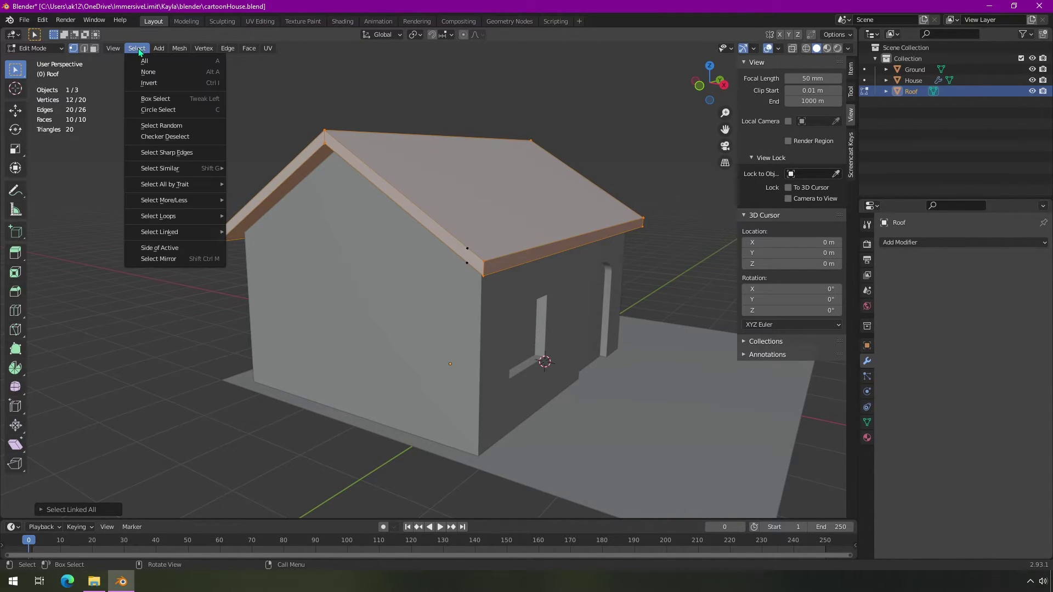
click(150, 85)
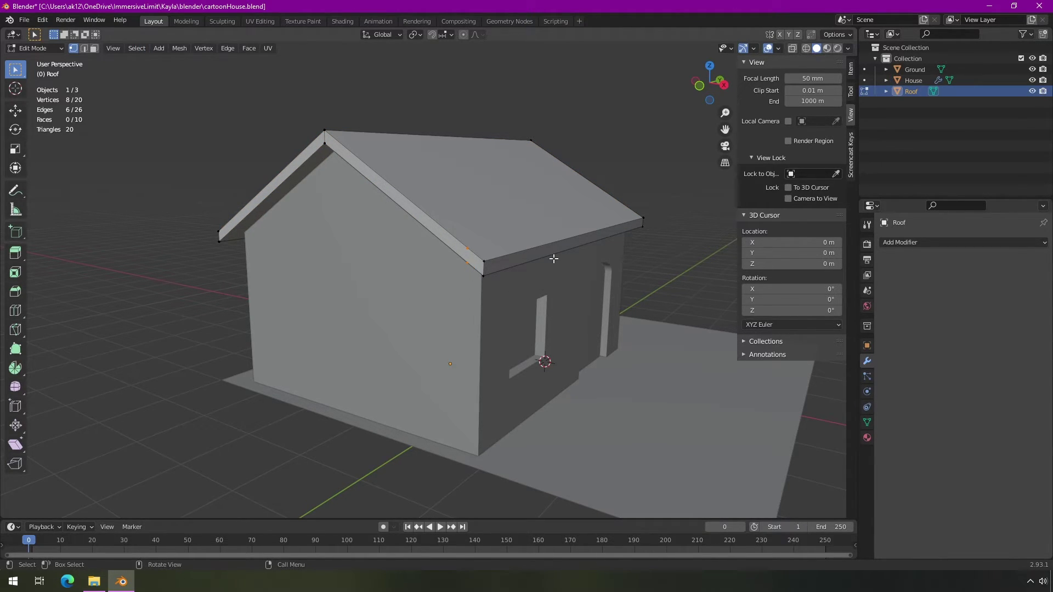
key(x)
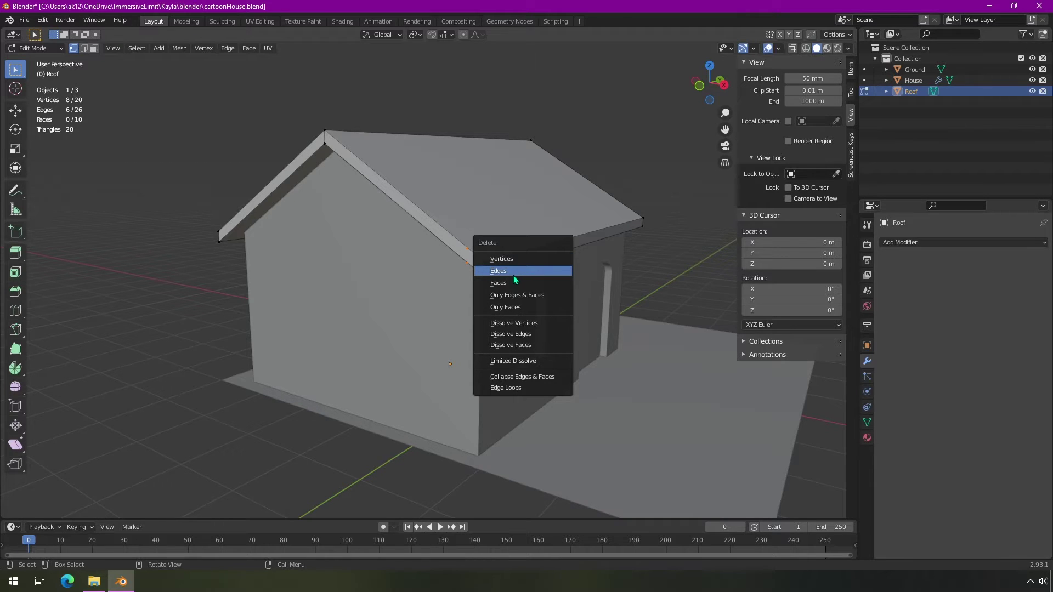
click(510, 260)
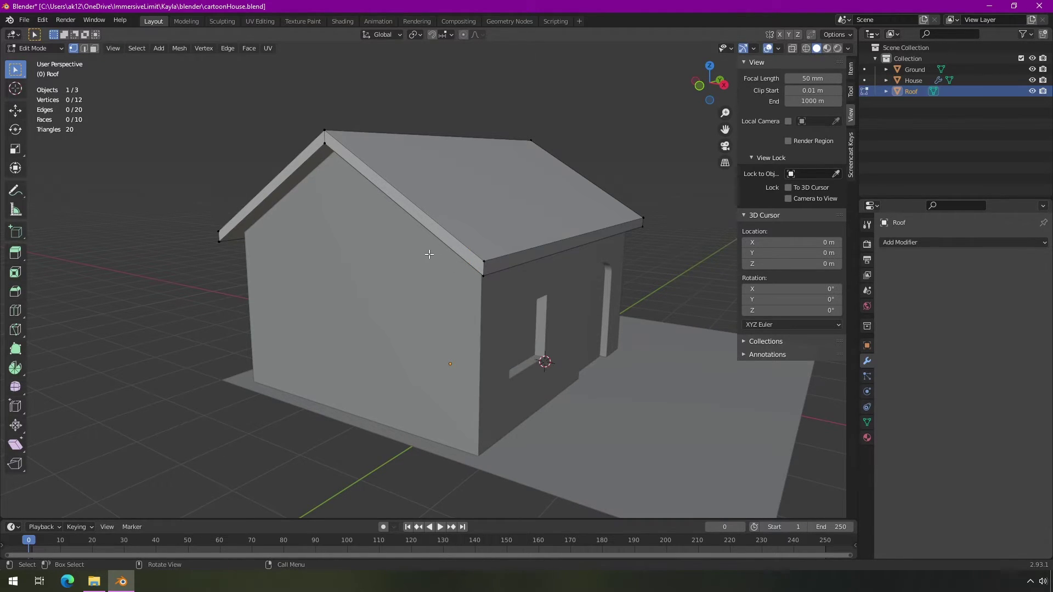
middle_drag(429, 254, 453, 265)
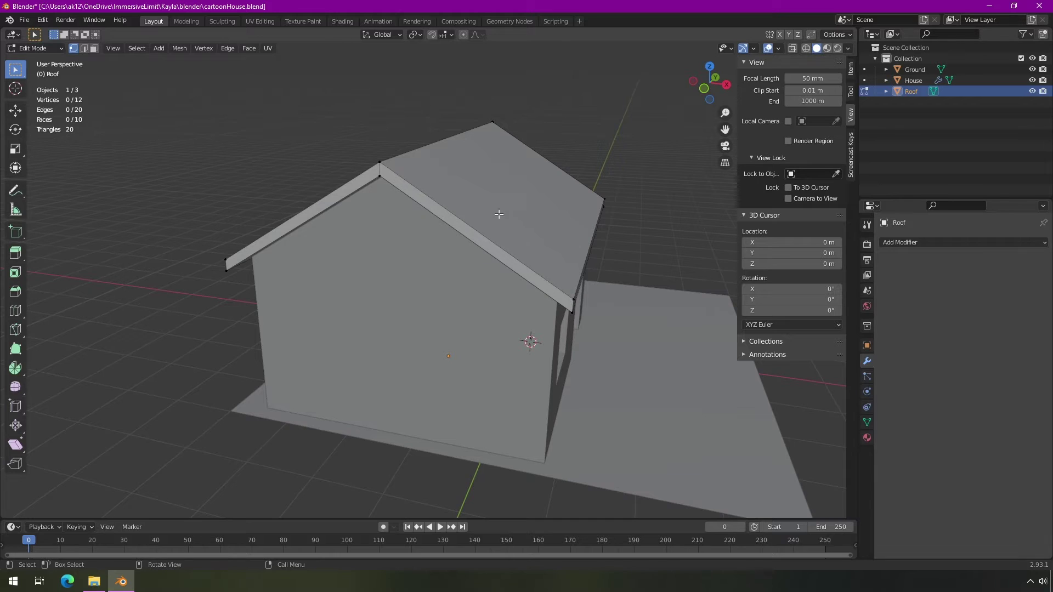
middle_drag(573, 271, 543, 270)
key(2)
click(541, 273)
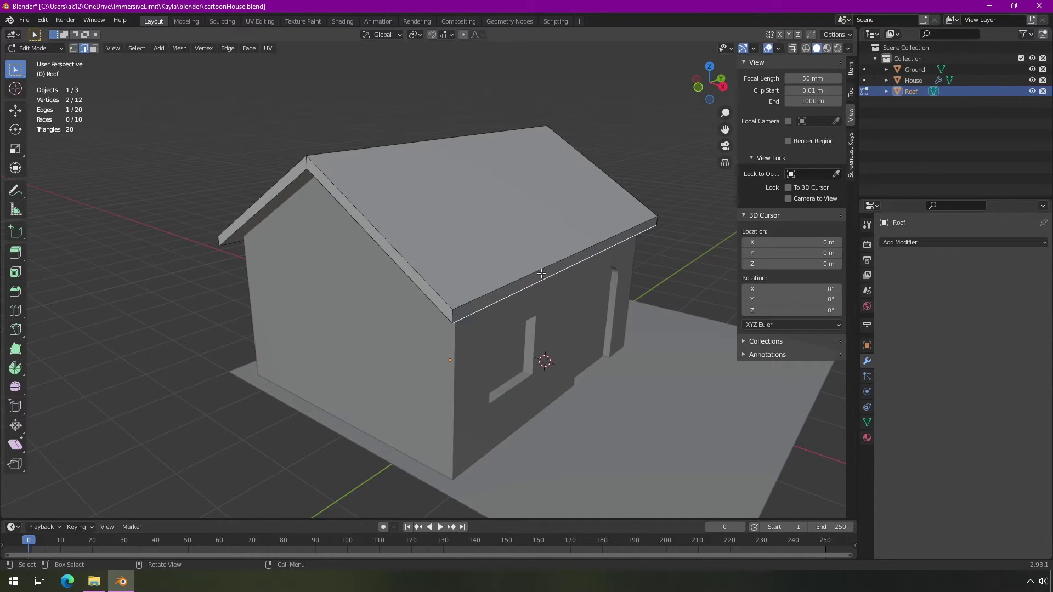
key(3)
click(540, 274)
middle_drag(529, 298, 546, 297)
key(g)
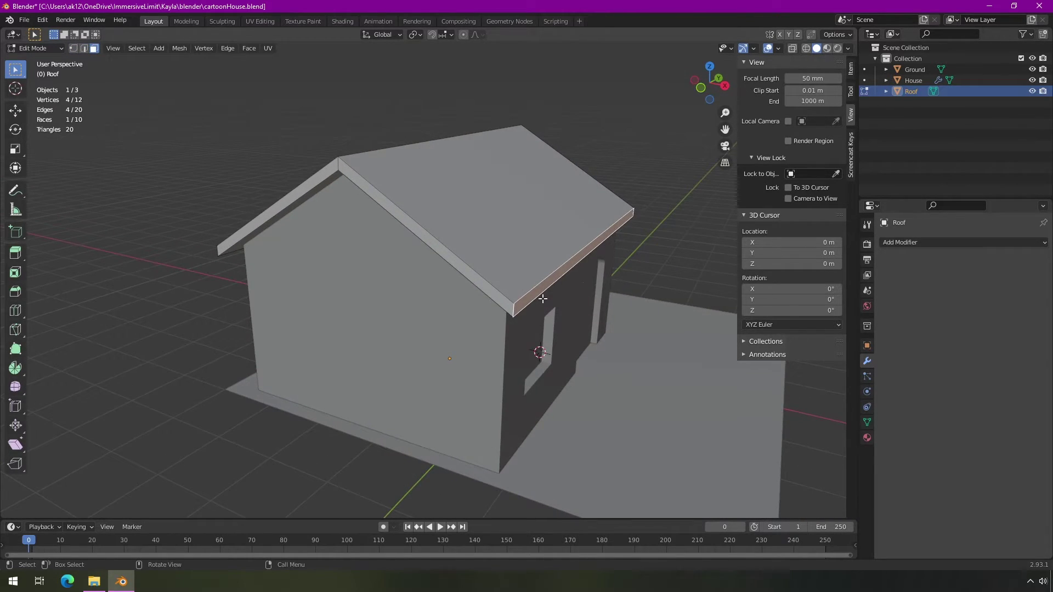
key(Escape)
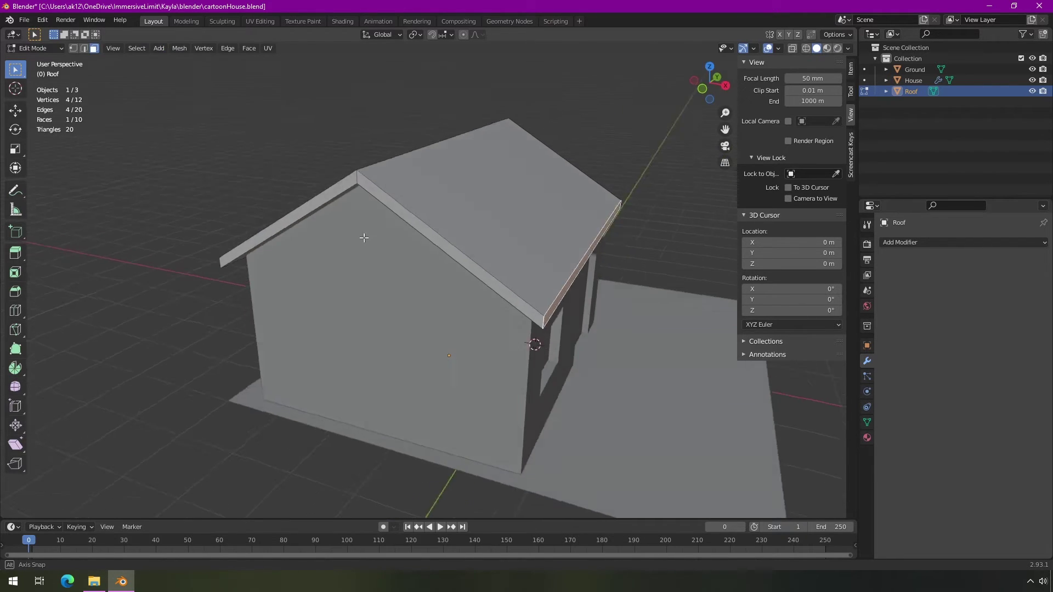
middle_drag(364, 238, 437, 254)
click(386, 285)
key(g)
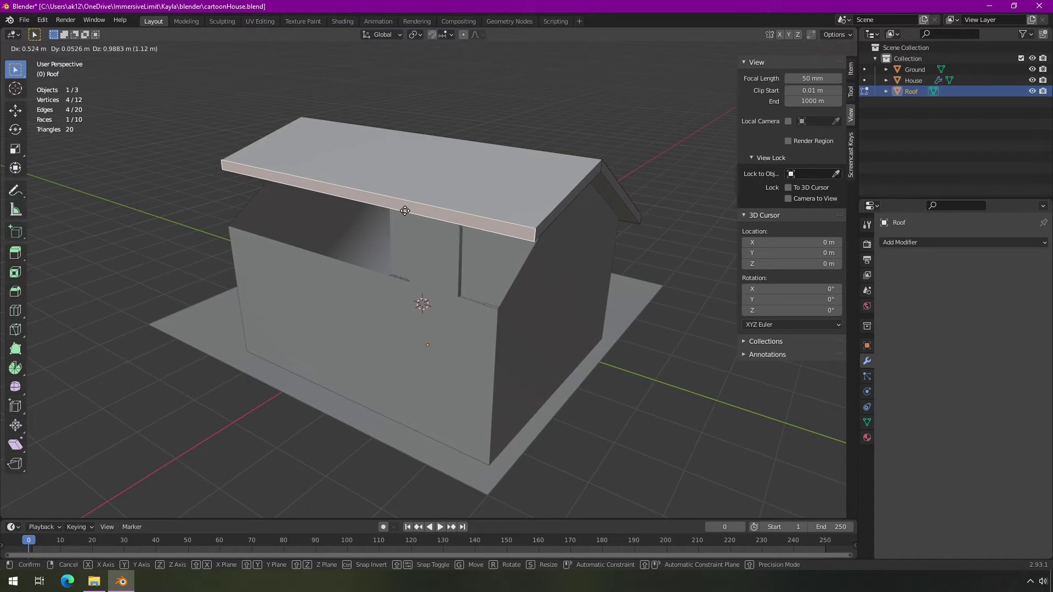
key(Escape)
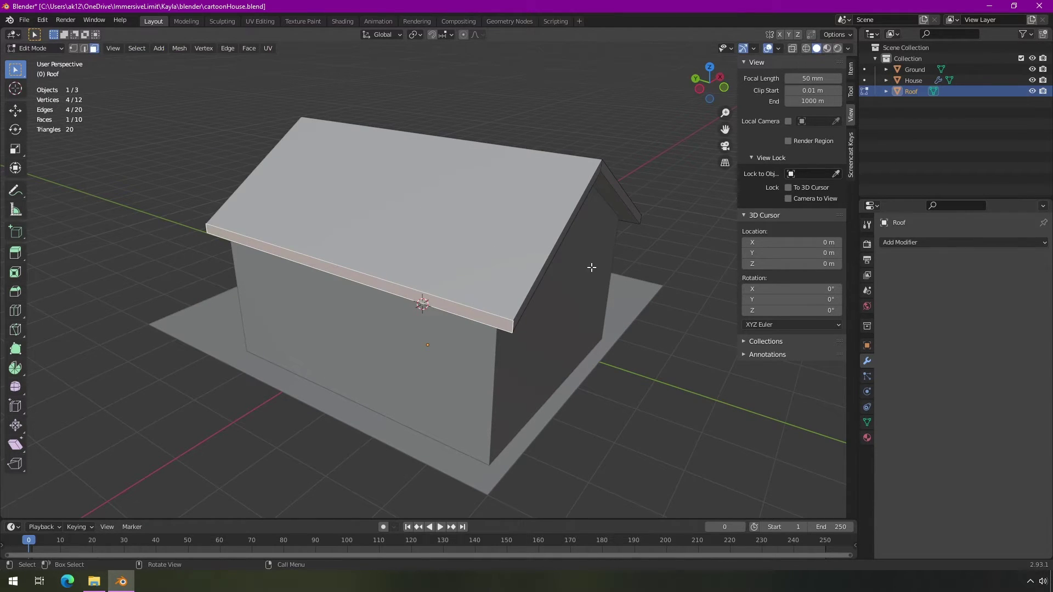
middle_drag(614, 279, 471, 240)
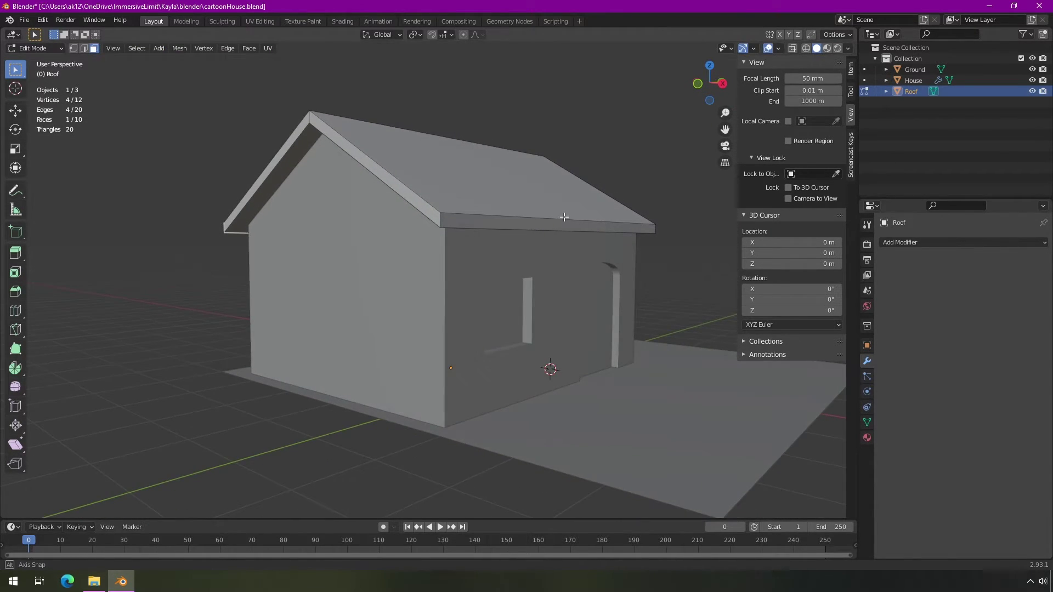
middle_drag(564, 216, 318, 177)
middle_drag(315, 228, 469, 110)
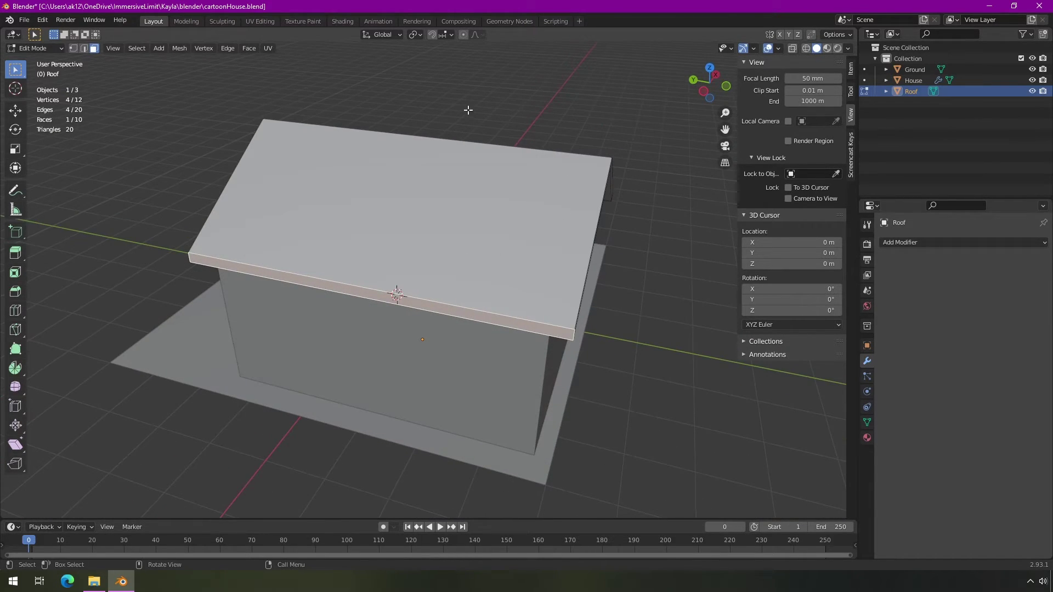
middle_drag(298, 203, 423, 193)
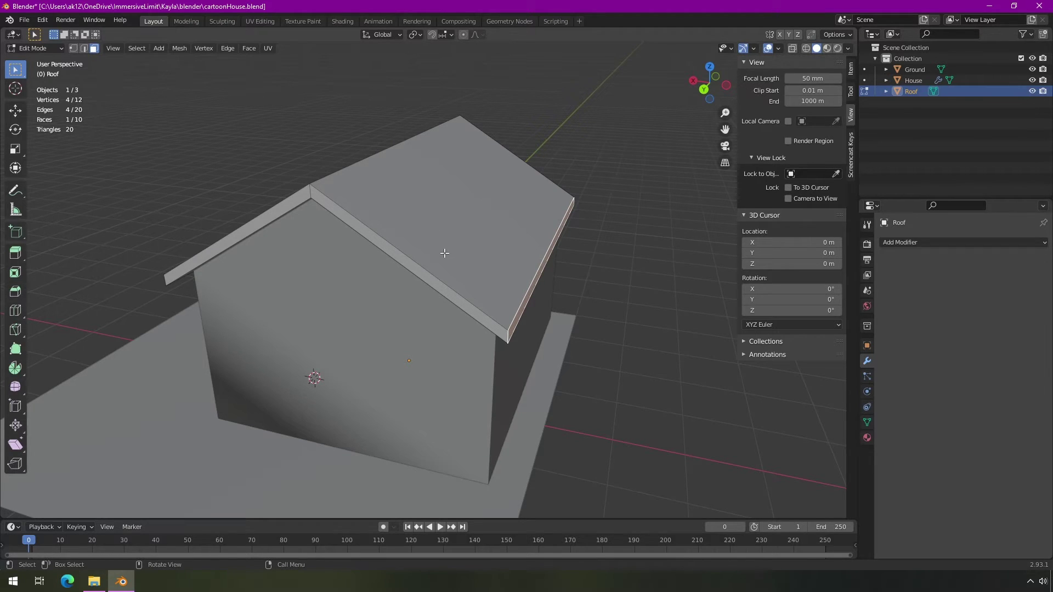
middle_drag(328, 221, 417, 271)
key(2)
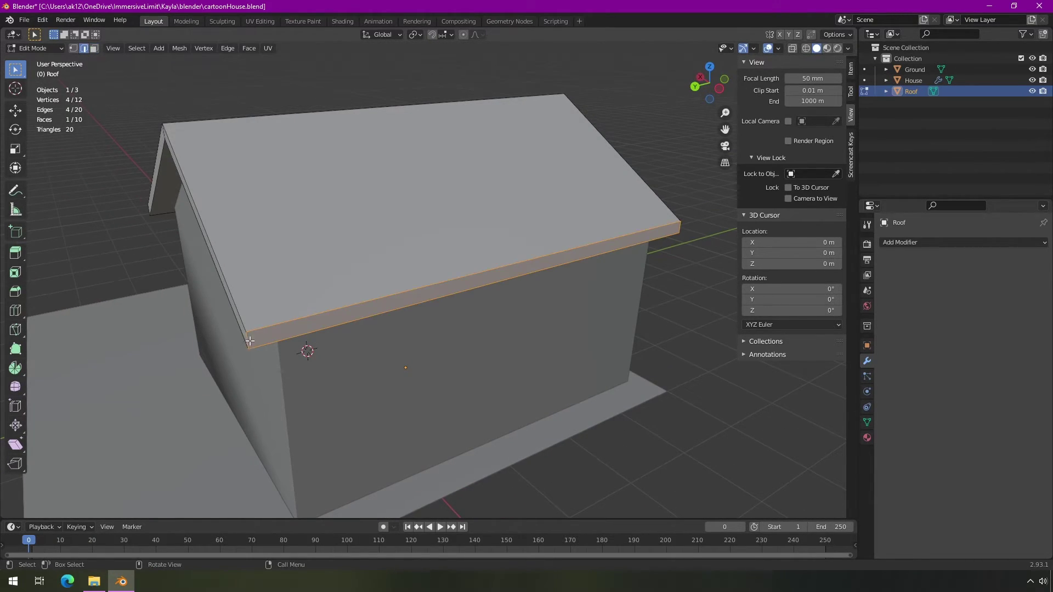
- Show a selected roof edge's median in the N-panel Item tab, then check the front and eave edges
click(248, 341)
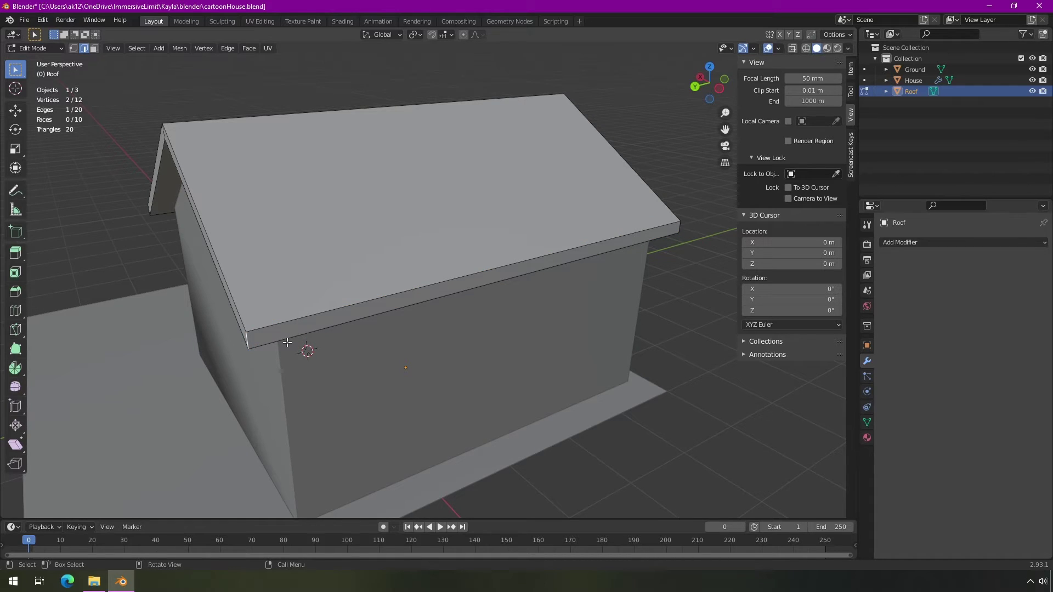
click(850, 70)
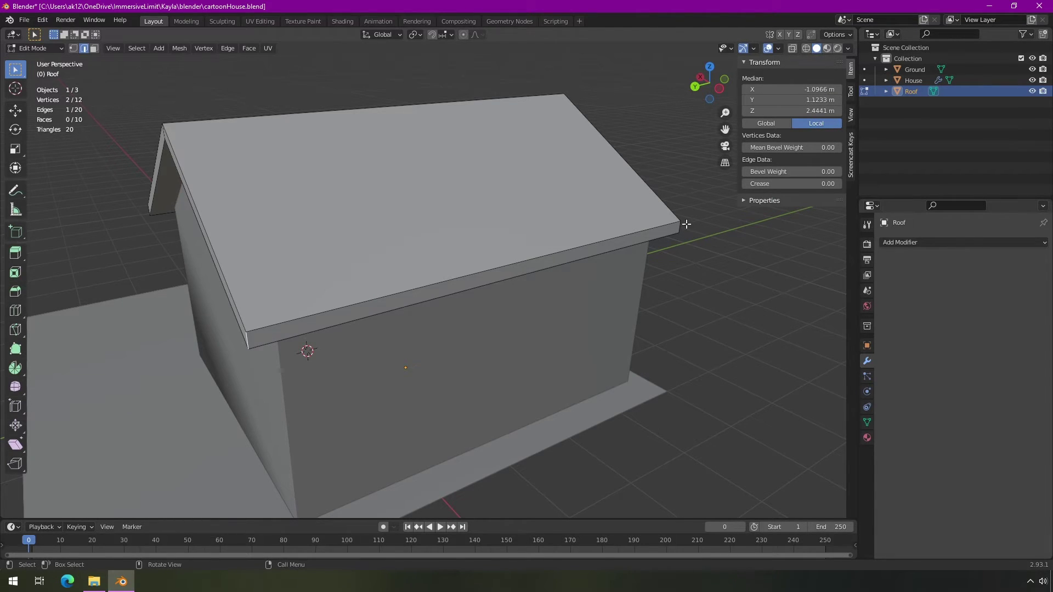
scroll(418, 293, down, 4)
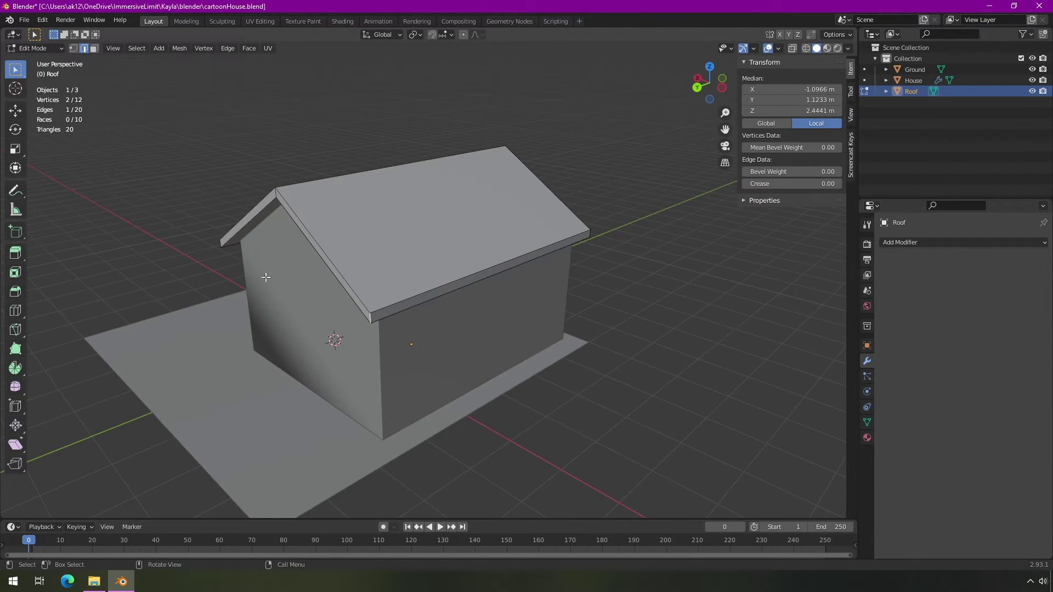
scroll(617, 233, up, 1)
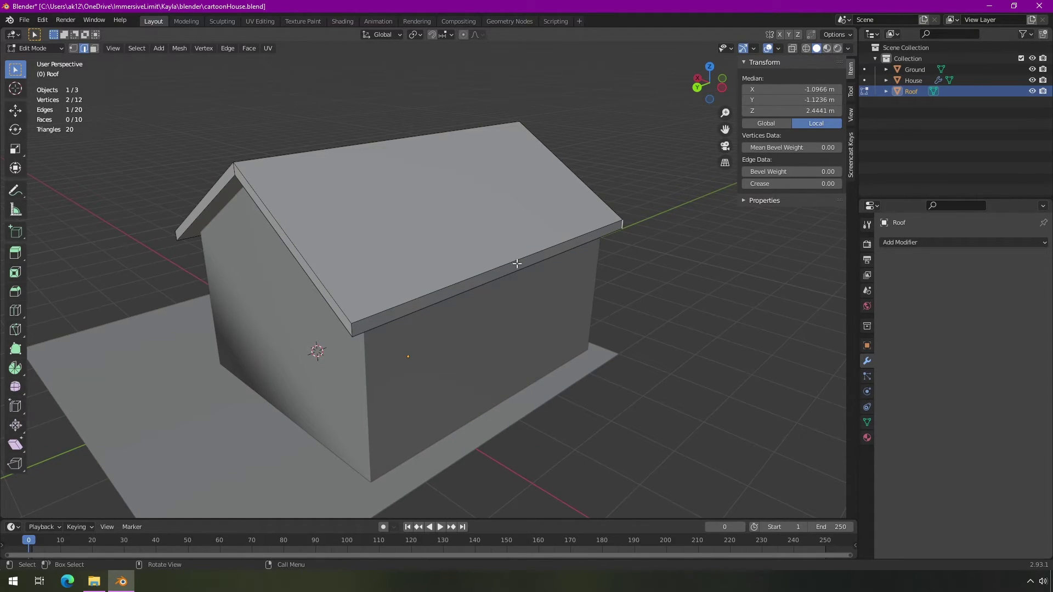
click(352, 325)
click(552, 254)
- Inspect the gable-apex and roof-corner edges, reading median X 1.1 m, Y -1.1236 m, Z 2.449 m
middle_drag(342, 232, 362, 252)
click(296, 233)
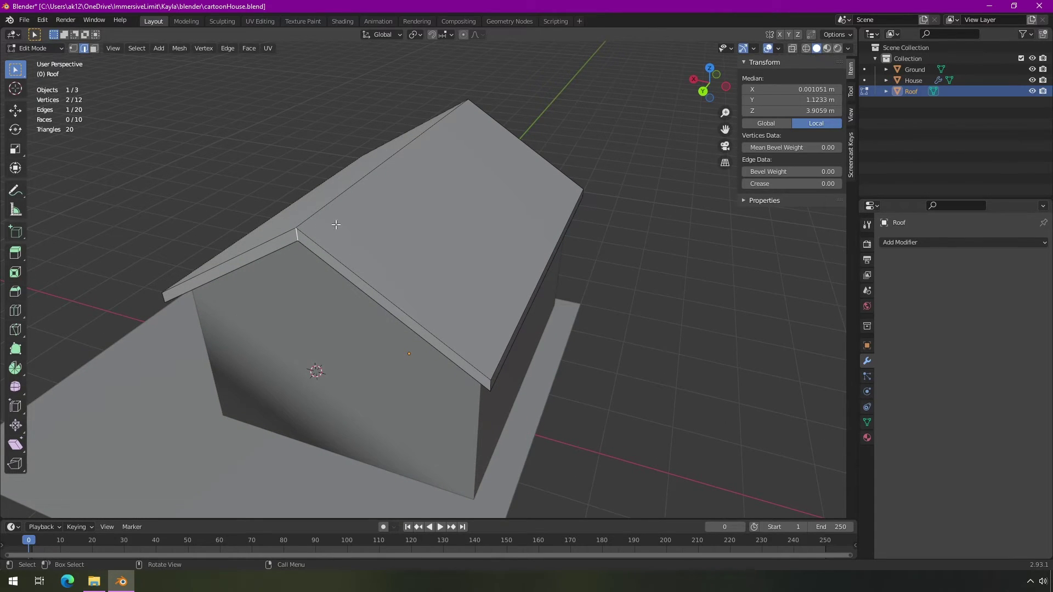
middle_drag(504, 175, 562, 178)
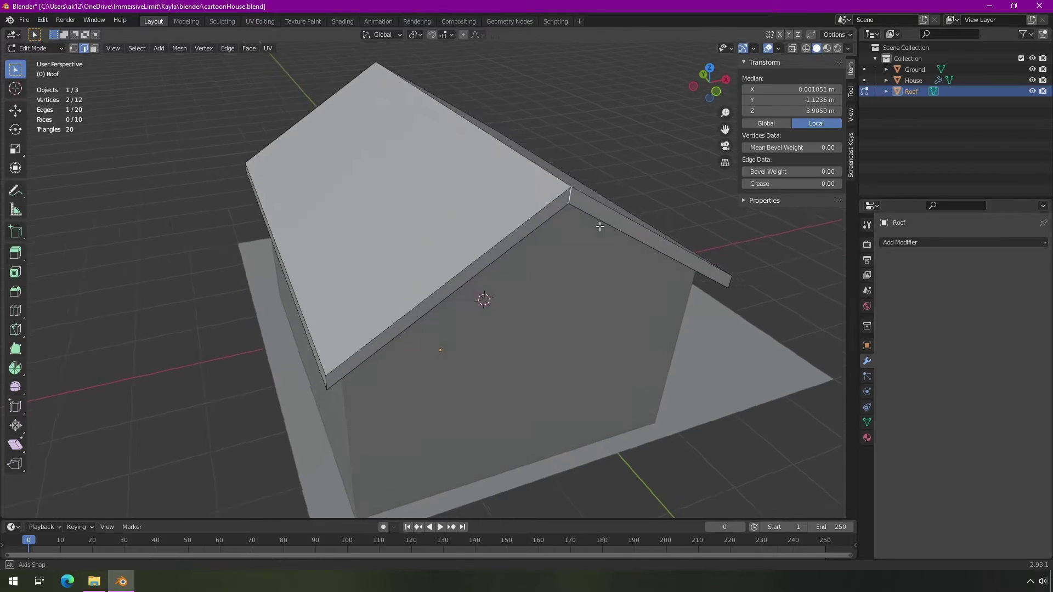
middle_drag(599, 226, 578, 219)
middle_drag(502, 255, 520, 283)
click(524, 270)
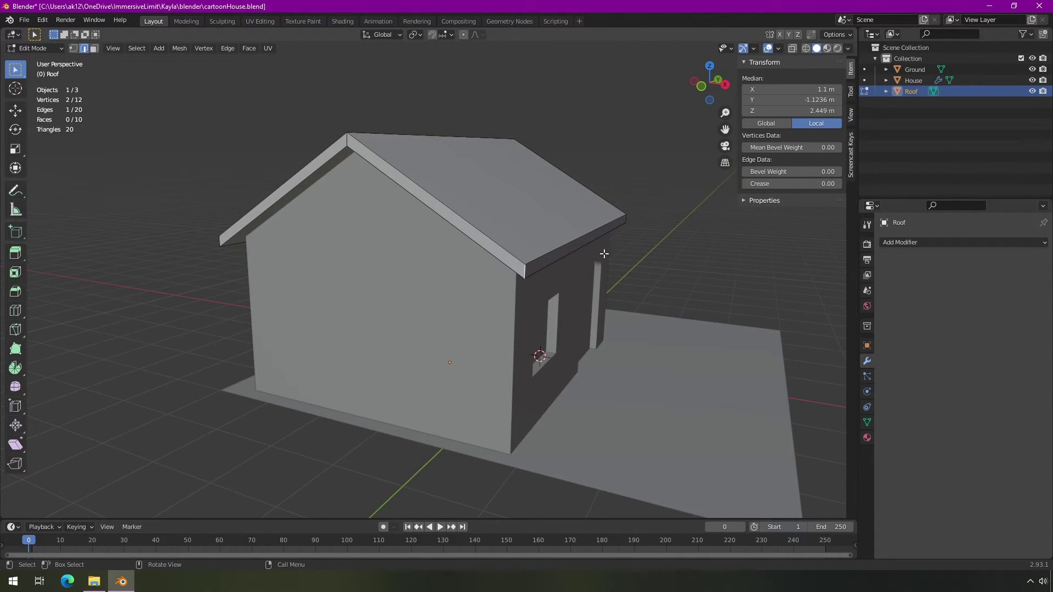
click(526, 271)
middle_drag(526, 272, 609, 311)
scroll(612, 312, down, 3)
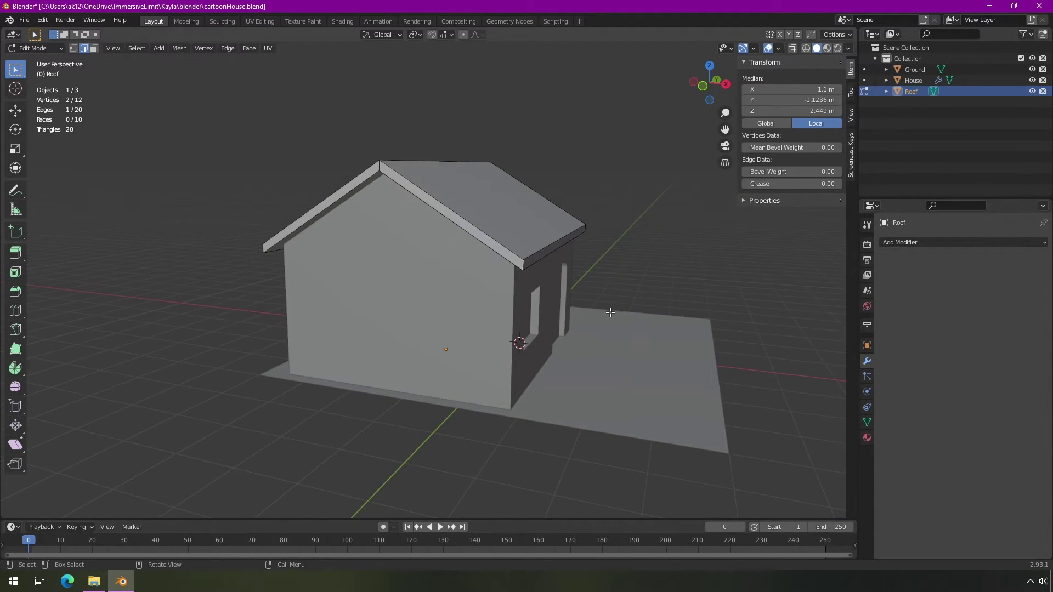
- Move the selected roof edge to a new position and zoom in on the house
key(g)
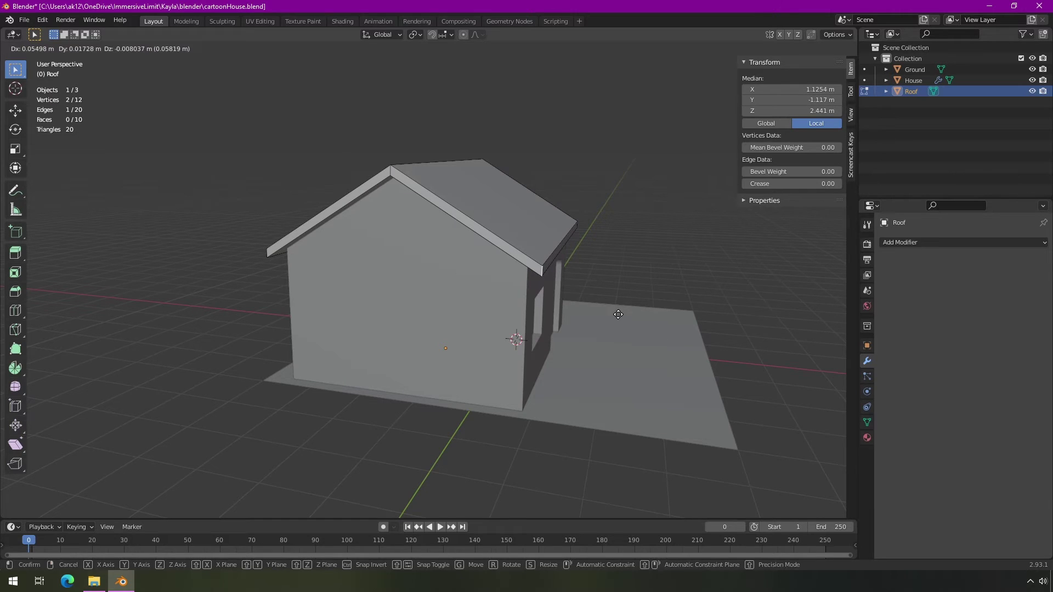
click(615, 294)
middle_drag(614, 294, 279, 287)
scroll(574, 276, up, 3)
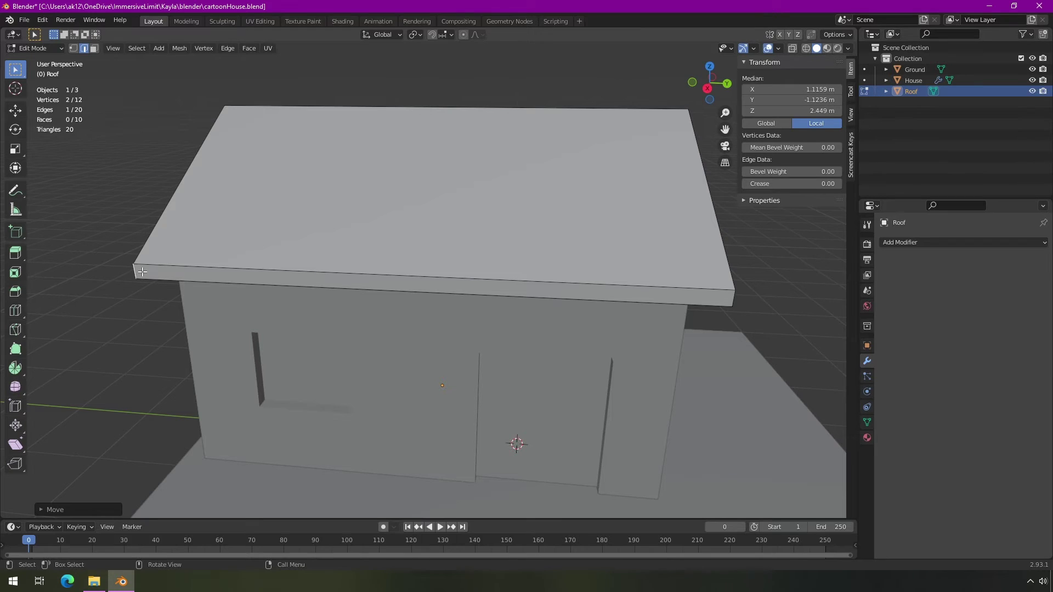
- Select the opposite roof corner vertices (median Y 1.1233 m) and view them from a high three-quarter angle
click(734, 298)
middle_drag(764, 312, 16, 293)
middle_drag(529, 255, 431, 294)
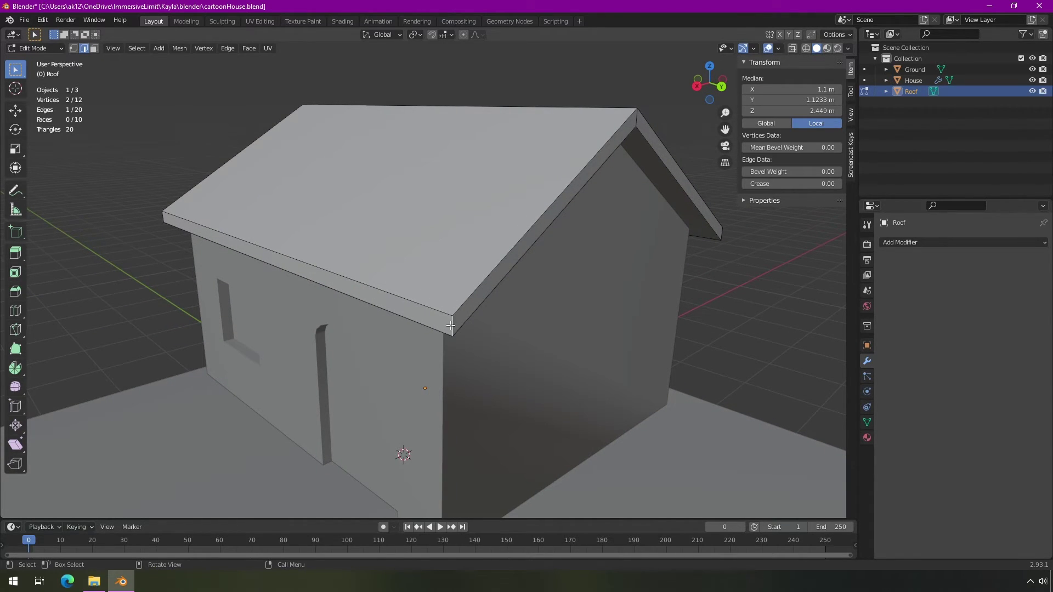
- Snap the 3D cursor to the selected roof corner, then orbit around the house to check its placement
key(shift+s)
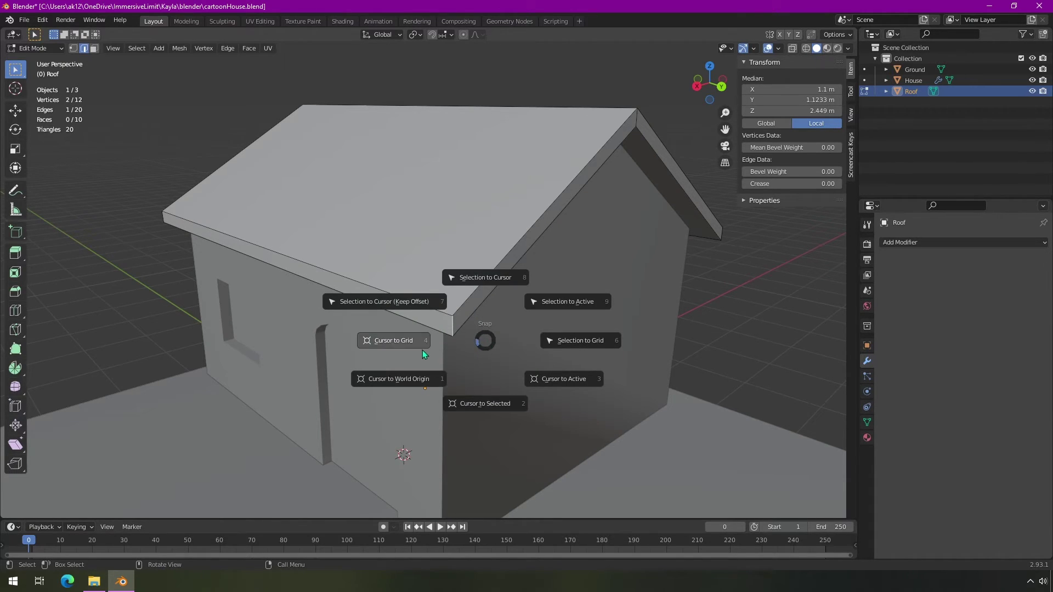
click(481, 403)
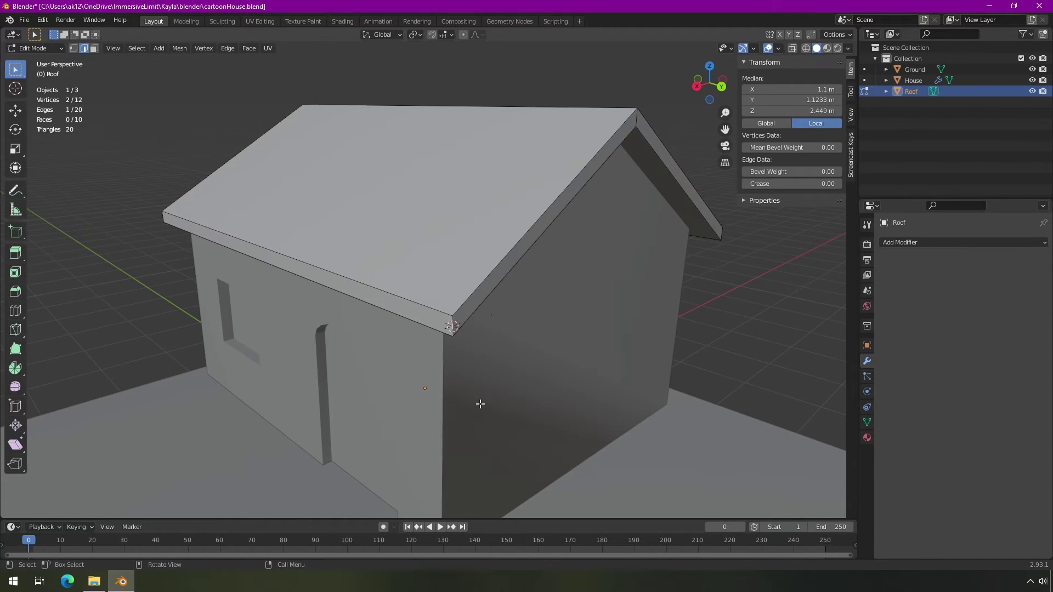
middle_drag(477, 337, 458, 331)
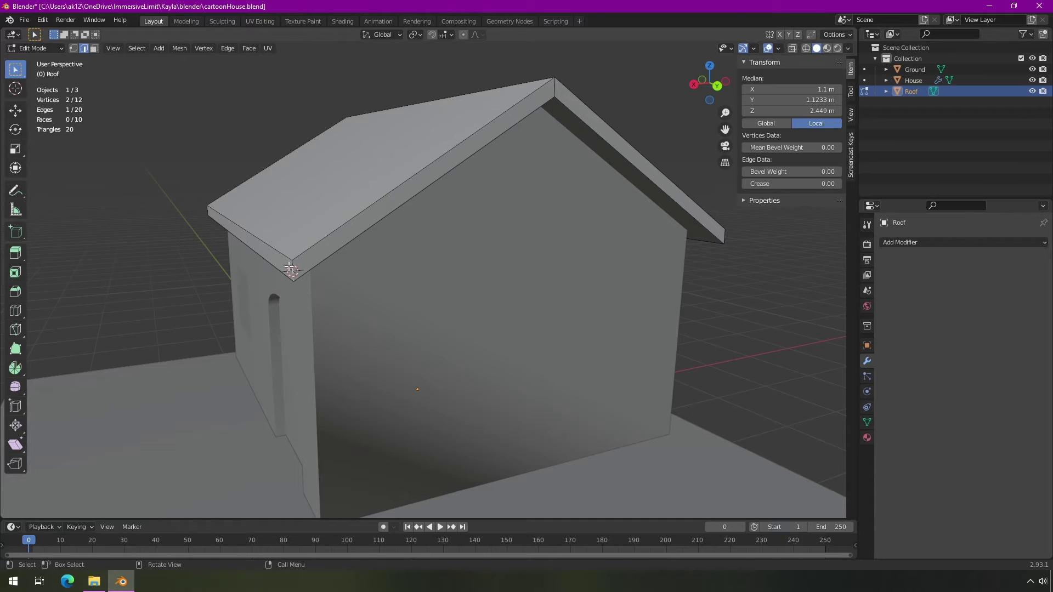
middle_drag(277, 273, 428, 279)
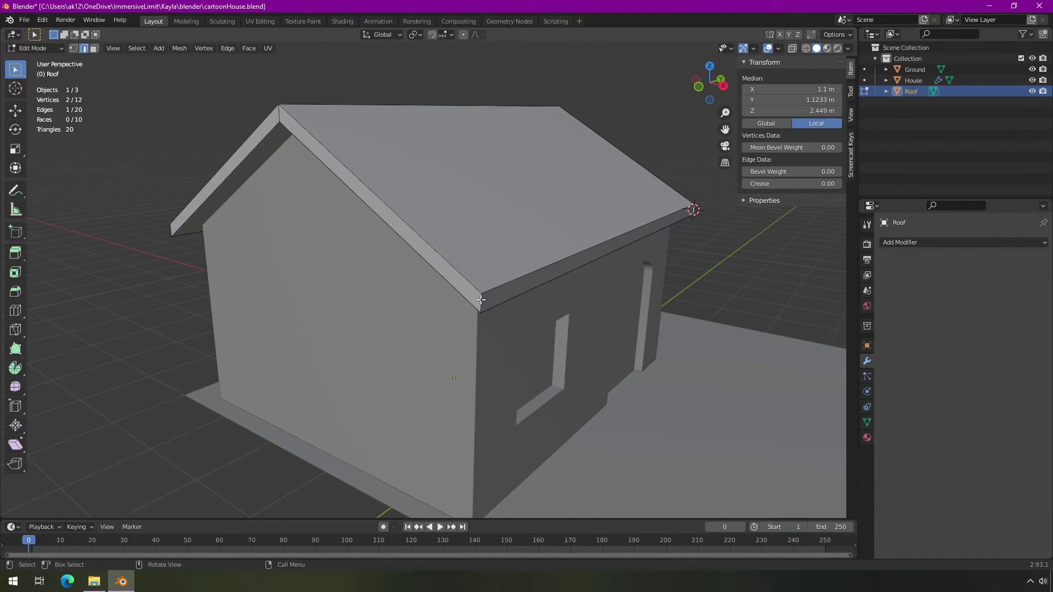
click(419, 37)
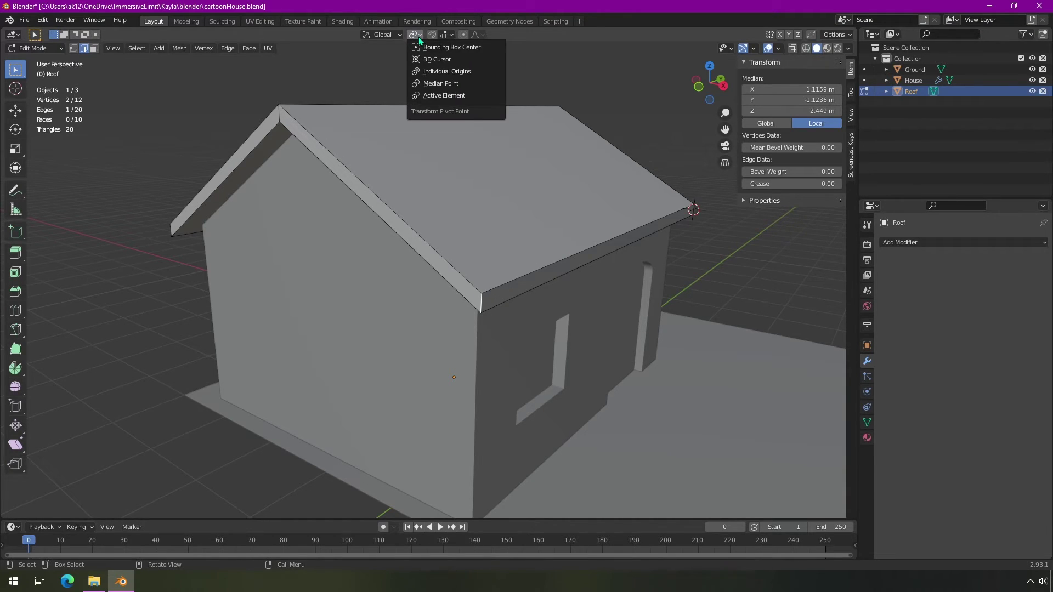
- Set the pivot point to 3D Cursor and scale the roof edge vertices to 0 along X
click(439, 60)
middle_drag(567, 314, 650, 350)
key(s)
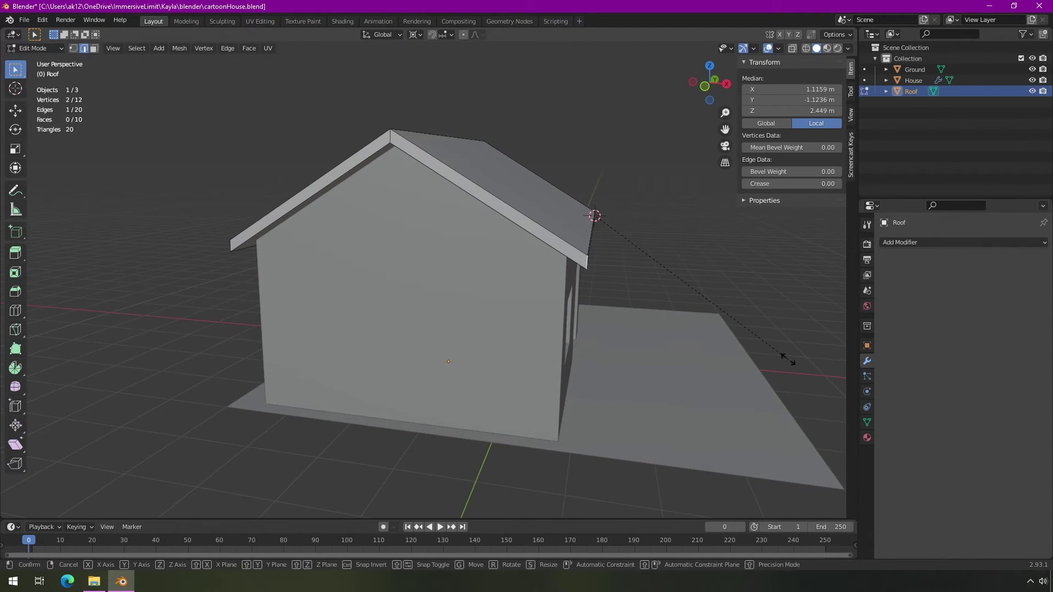
key(x)
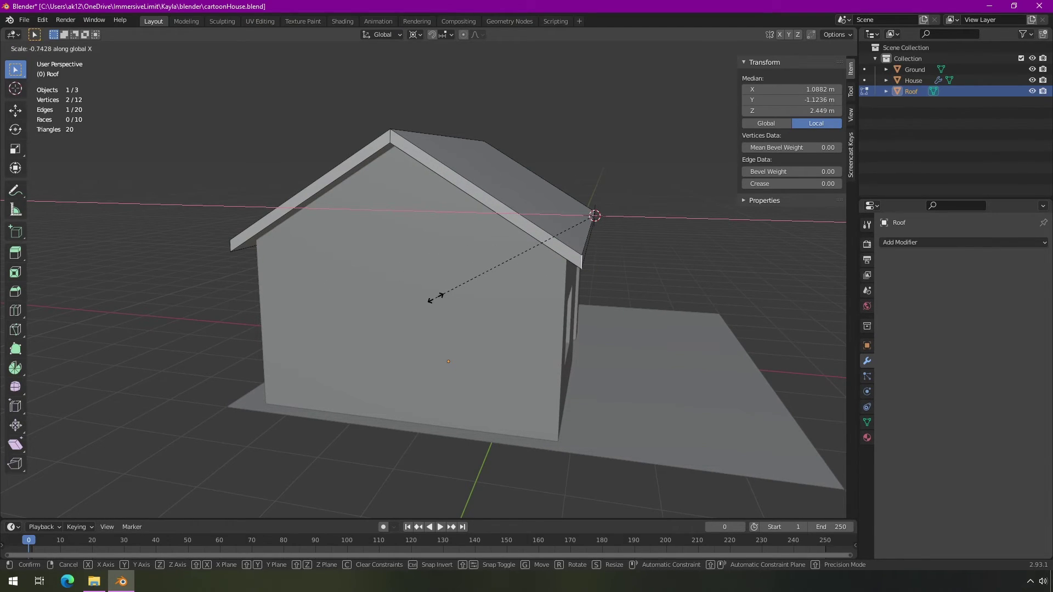
text(0)
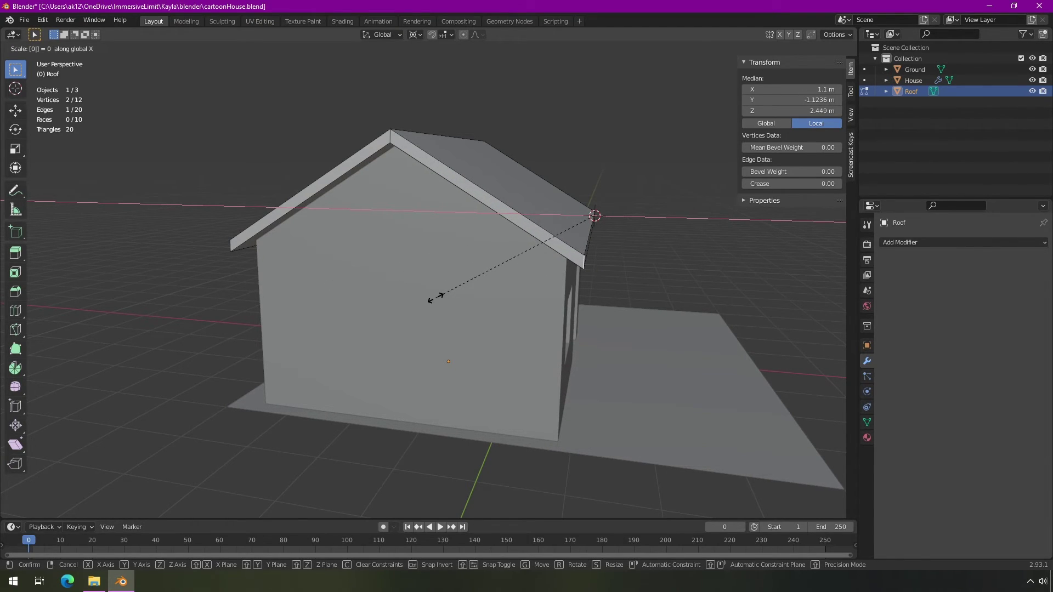
key(Return)
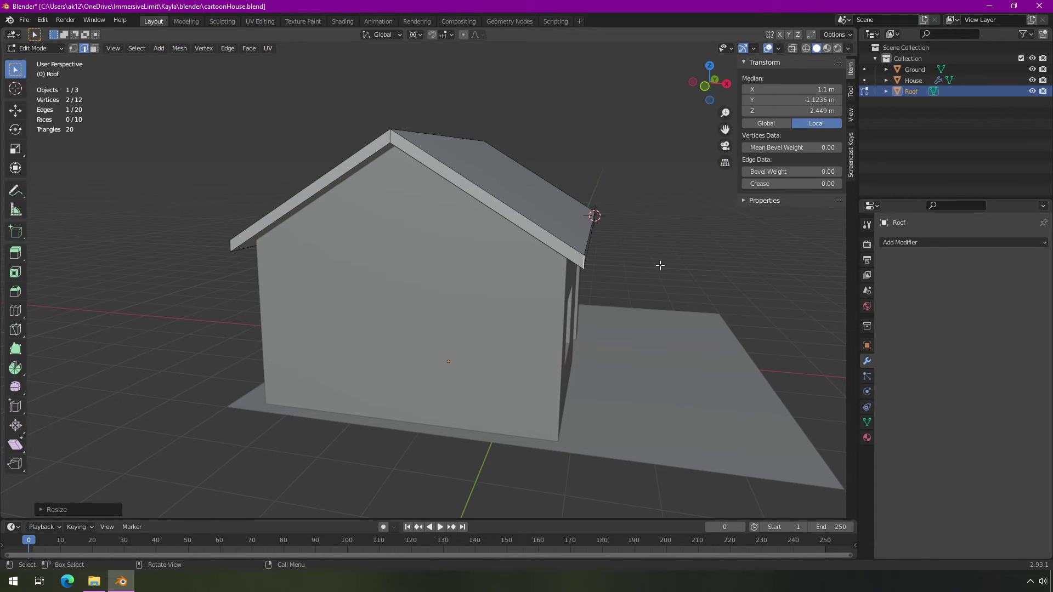
- Test the vertices with an X-axis move, then rescale them to 0 along X, aligning at median X 1.1 m
middle_drag(661, 267, 667, 331)
key(g)
key(x)
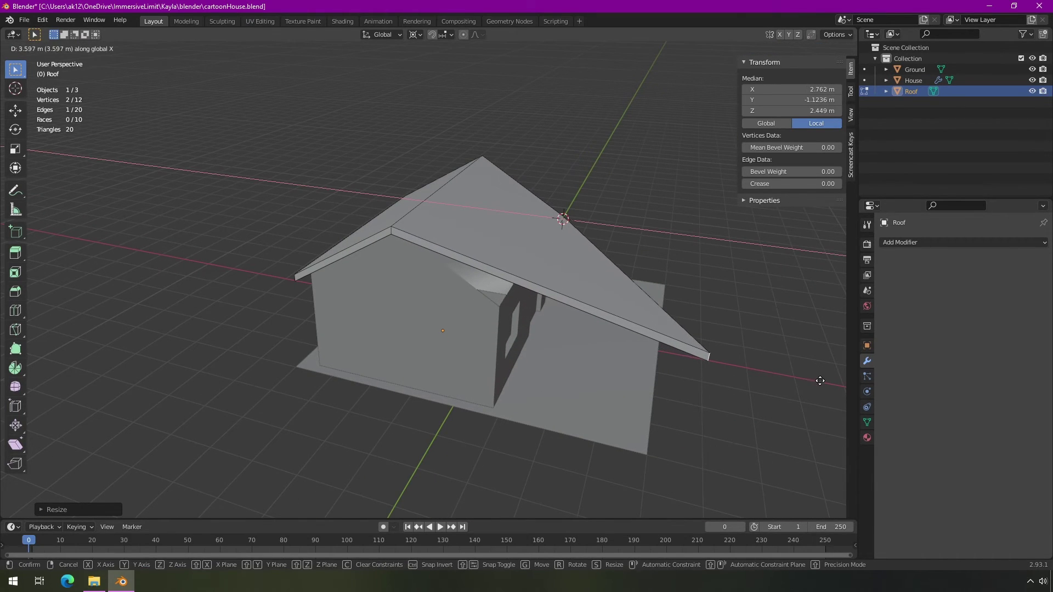
click(817, 381)
mouse_move(712, 373)
middle_down()
mouse_move(651, 364)
mouse_move(703, 372)
middle_up()
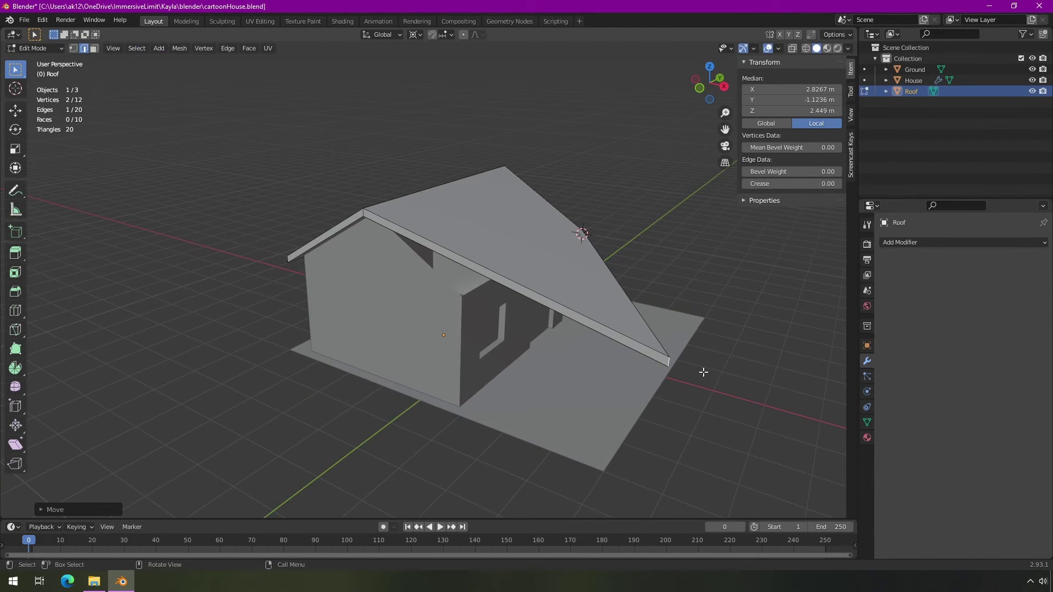
key(s)
key(x)
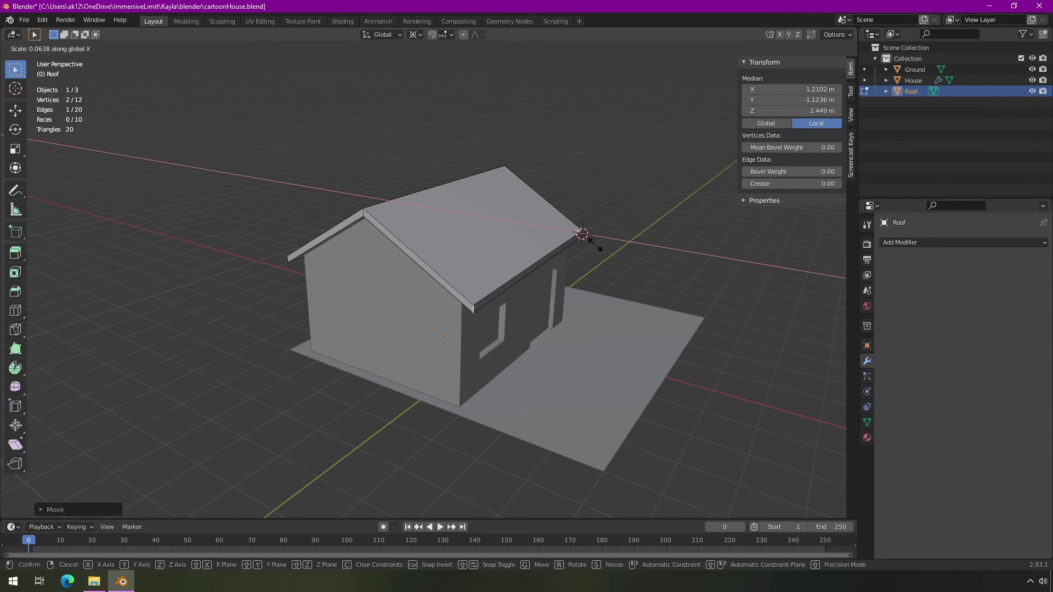
key(0)
key(Return)
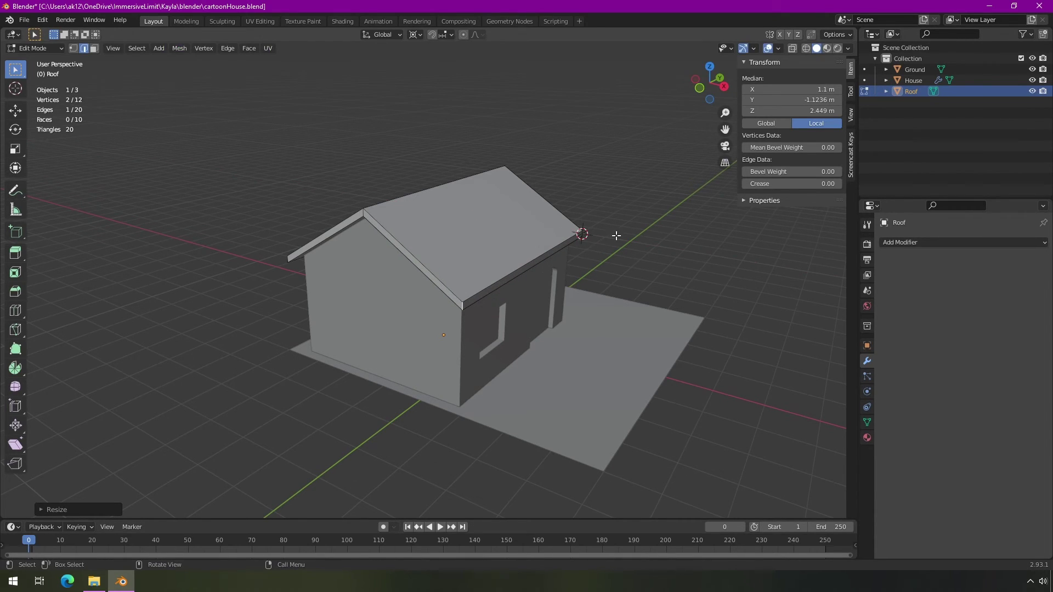
key(Tab)
- Orbit and zoom around the house in Edit Mode to inspect the realigned roof corners, then return to Object Mode
middle_drag(630, 303, 525, 307)
mouse_move(454, 283)
middle_down()
mouse_move(476, 272)
mouse_move(467, 277)
mouse_move(475, 281)
middle_up()
key(Tab)
middle_drag(546, 260, 519, 347)
scroll(520, 346, up, 2)
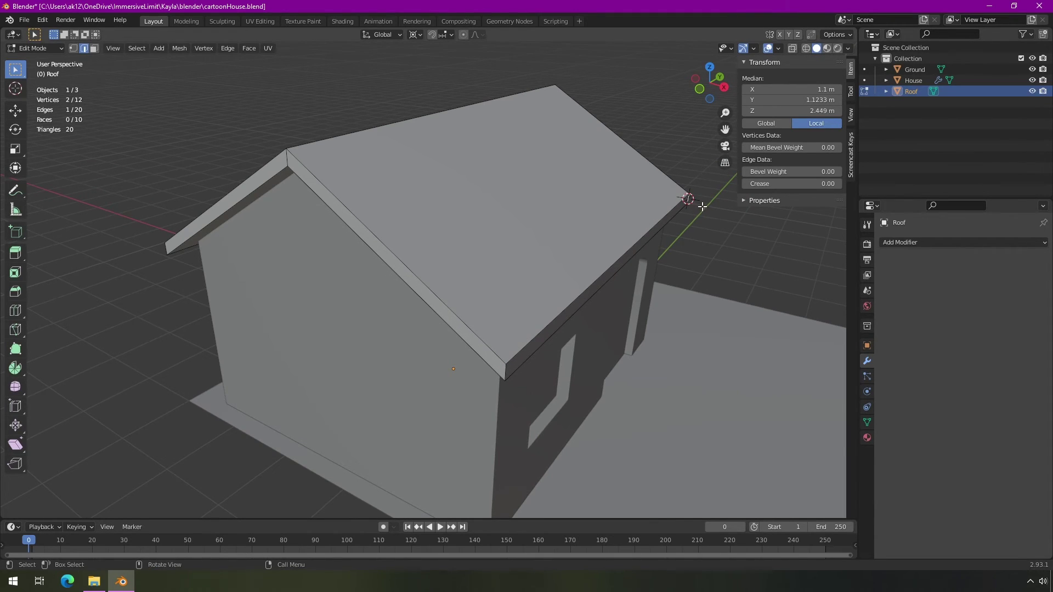
middle_drag(736, 226, 741, 238)
scroll(689, 296, down, 4)
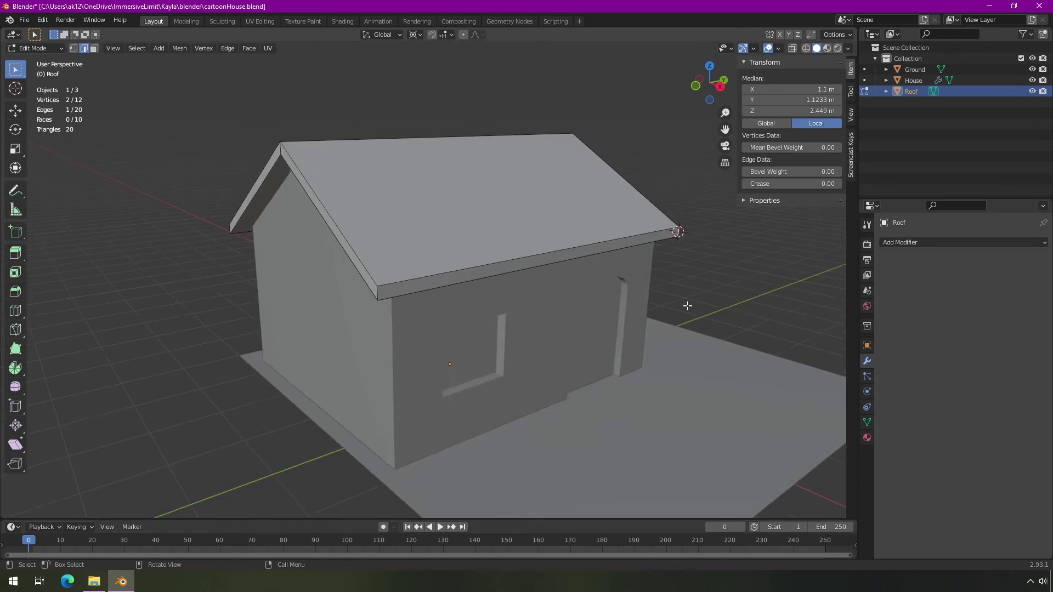
middle_drag(387, 271, 429, 226)
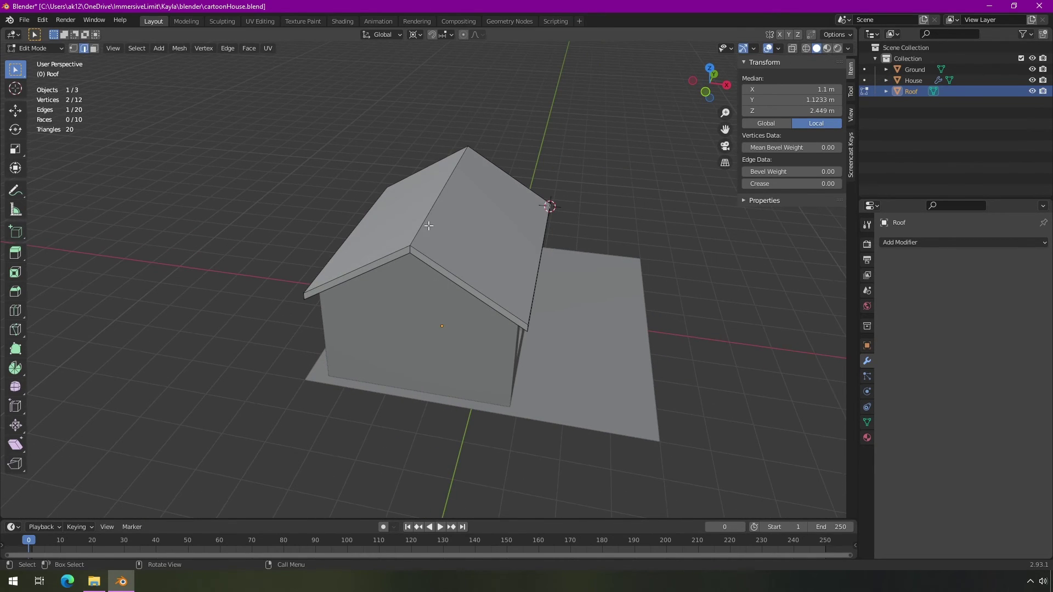
middle_drag(530, 302, 490, 286)
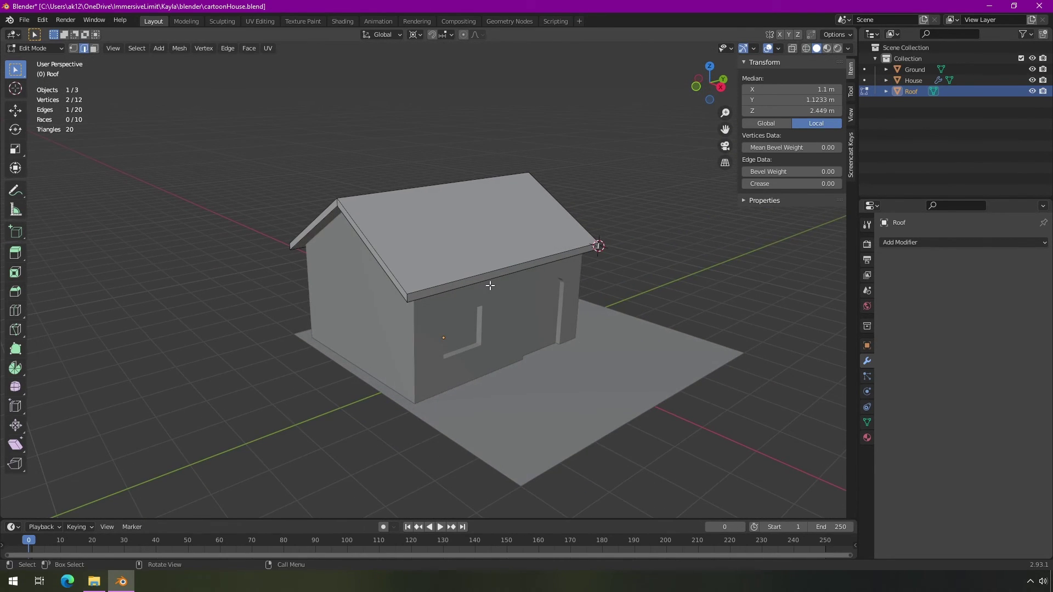
middle_drag(621, 278, 548, 305)
scroll(548, 304, up, 2)
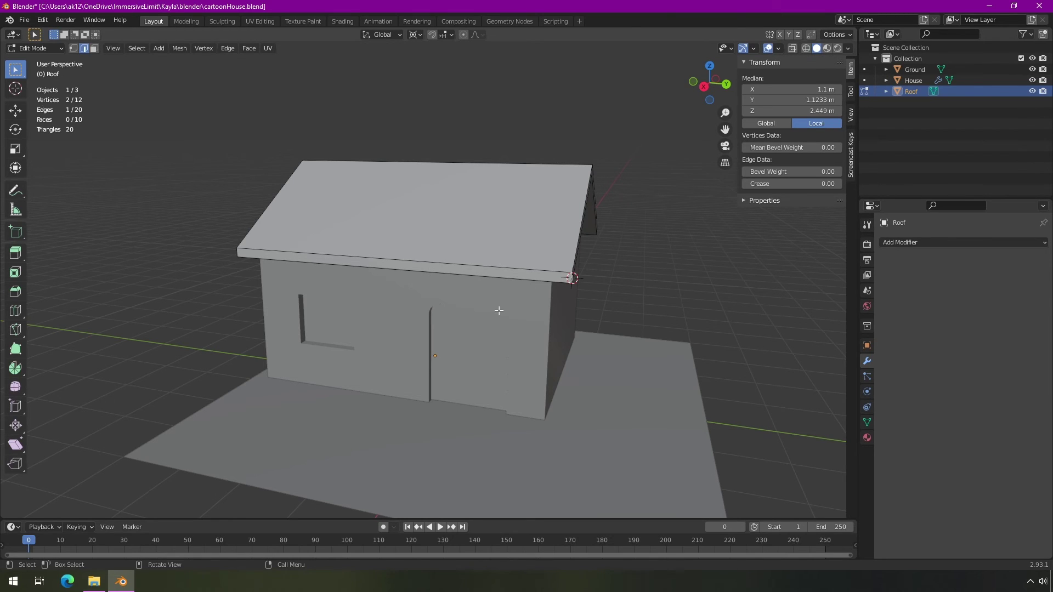
middle_drag(514, 244, 469, 248)
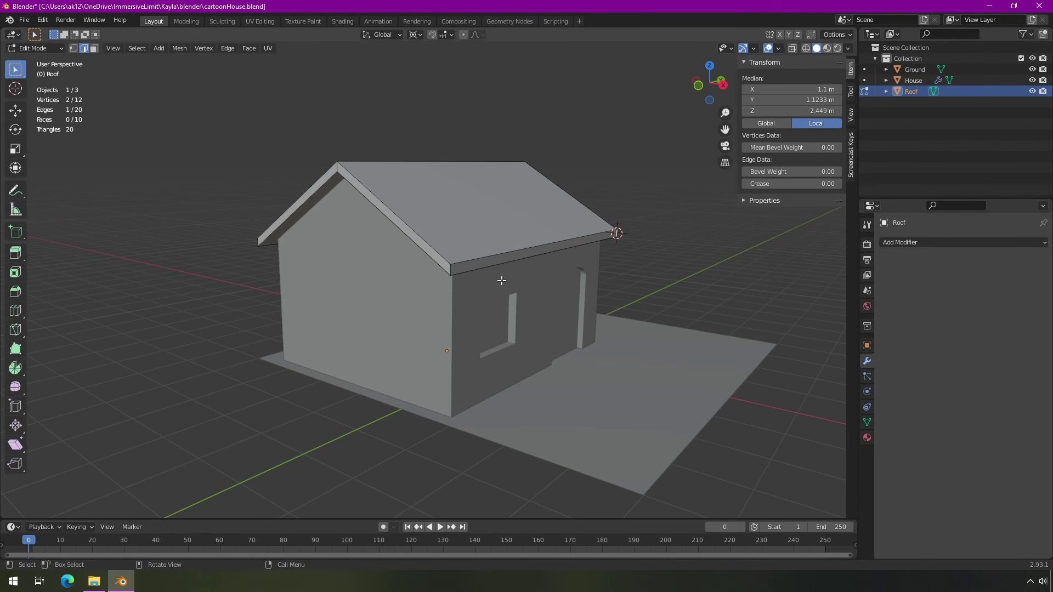
key(Tab)
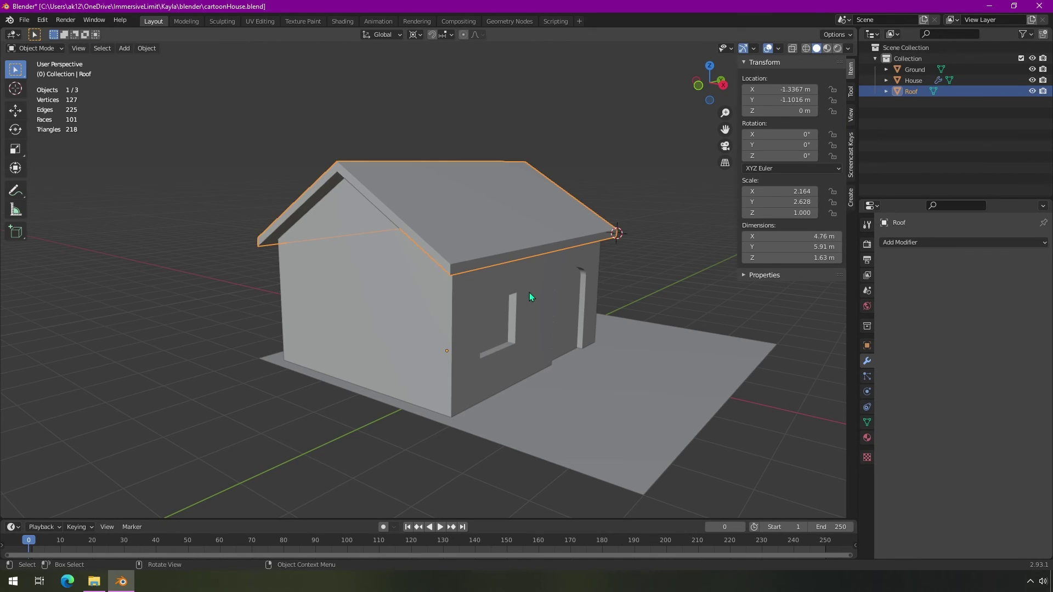
key(Tab)
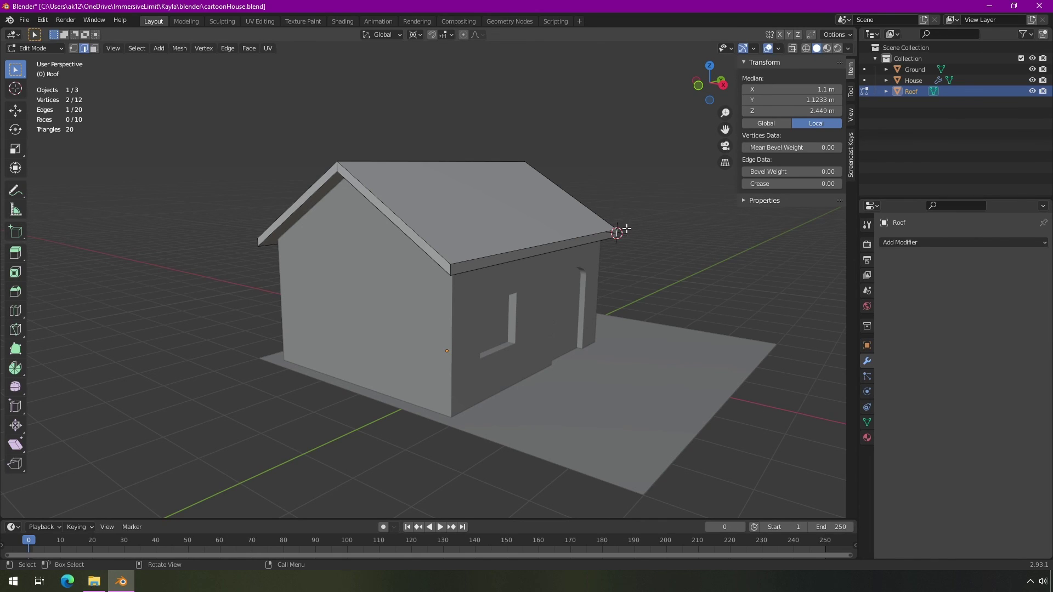
scroll(528, 267, up, 1)
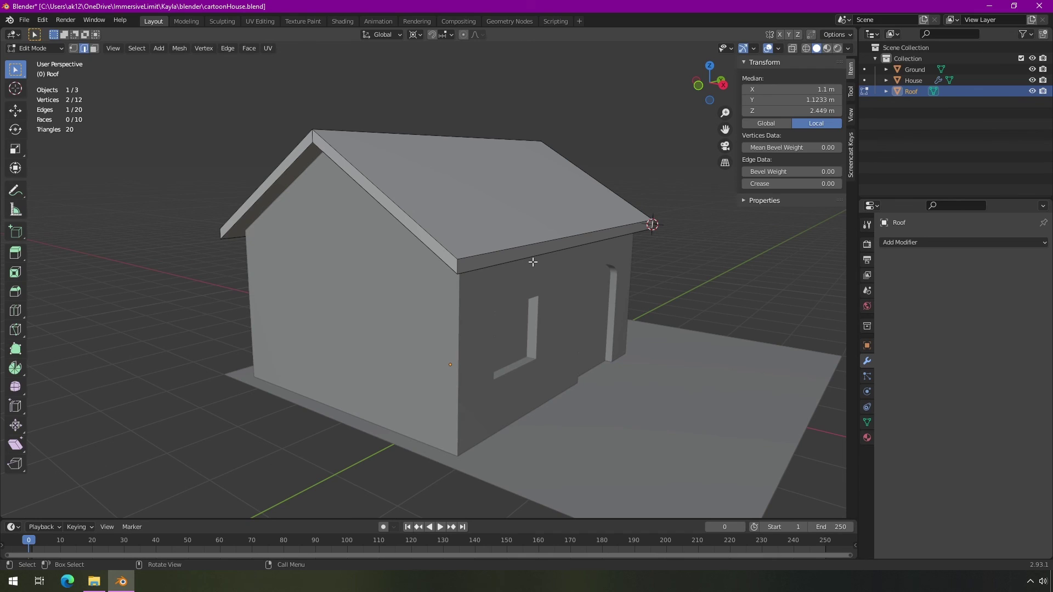
key(Tab)
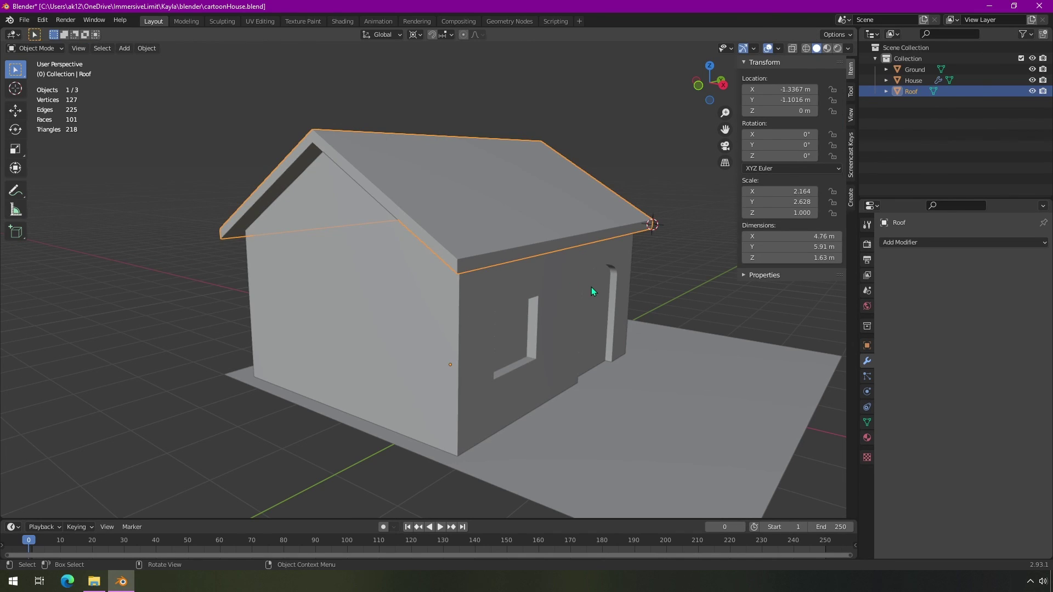